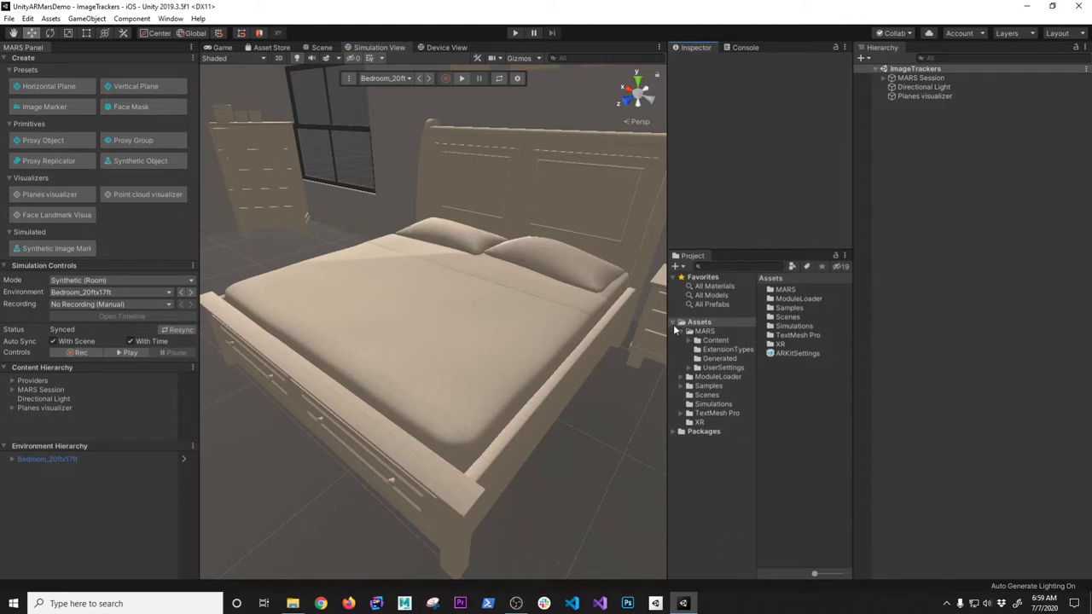
# Step: Create a folder named ImageLibraries in the Assets folder
pyautogui.click(689, 331)
pyautogui.rightClick(693, 324)
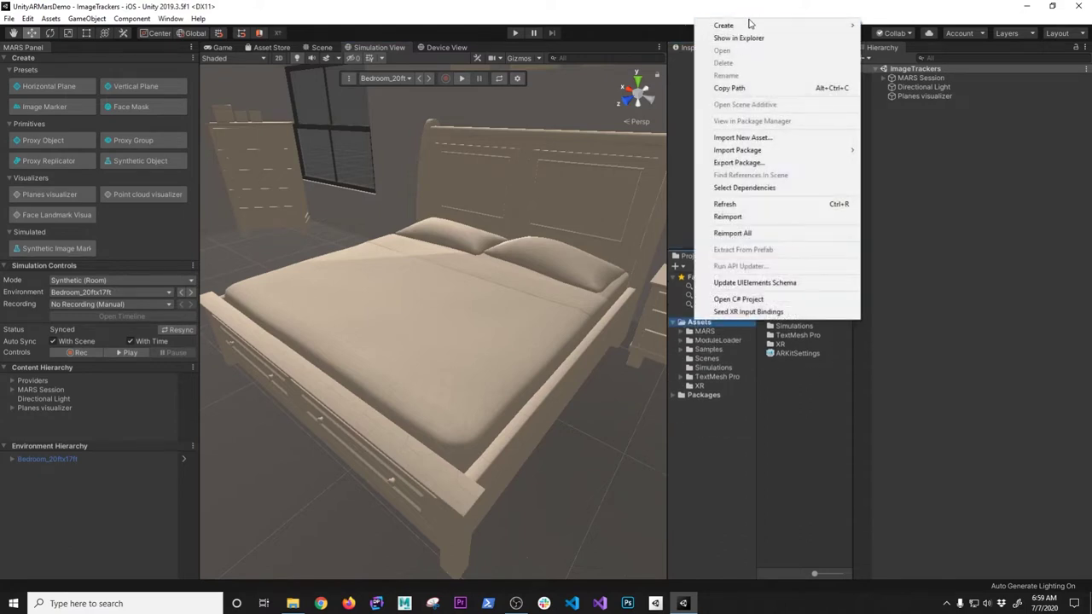
pyautogui.moveTo(747, 23)
pyautogui.click(904, 56)
pyautogui.write('ImageLibraries')
pyautogui.press('Return')
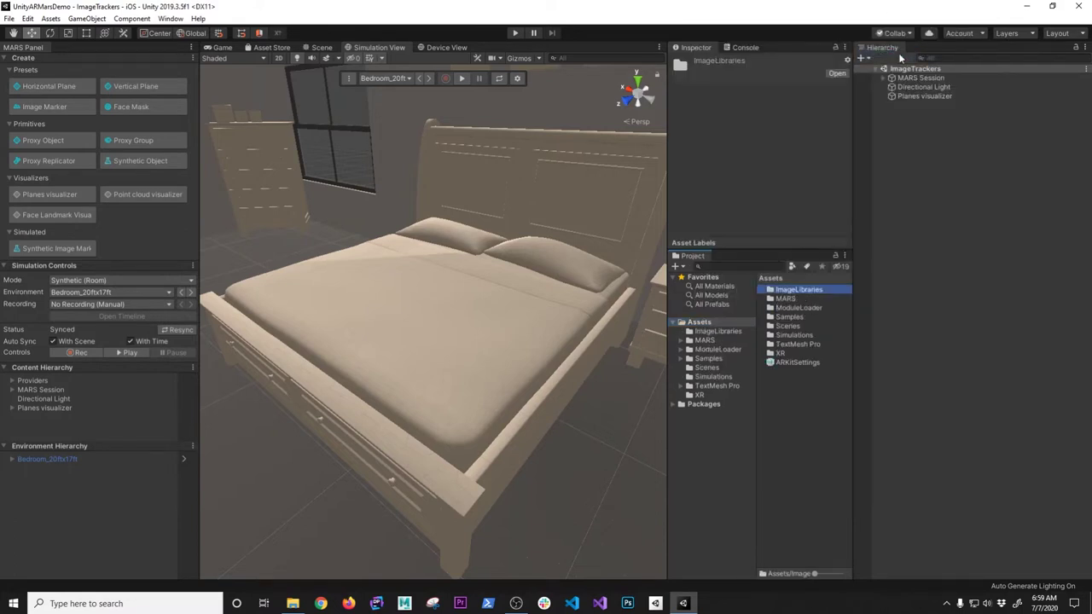
# Step: Create a MARS Marker Library asset in the ImageLibraries folder, keeping the default name MarsMarkerLibrary
pyautogui.doubleClick(799, 291)
pyautogui.rightClick(782, 310)
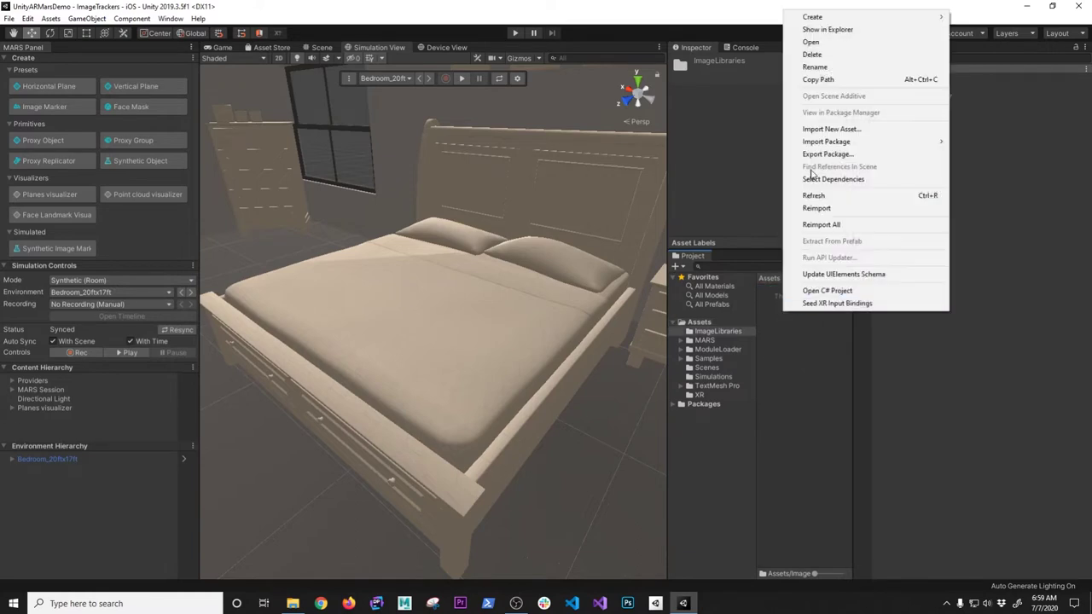
pyautogui.moveTo(836, 16)
pyautogui.moveTo(974, 19)
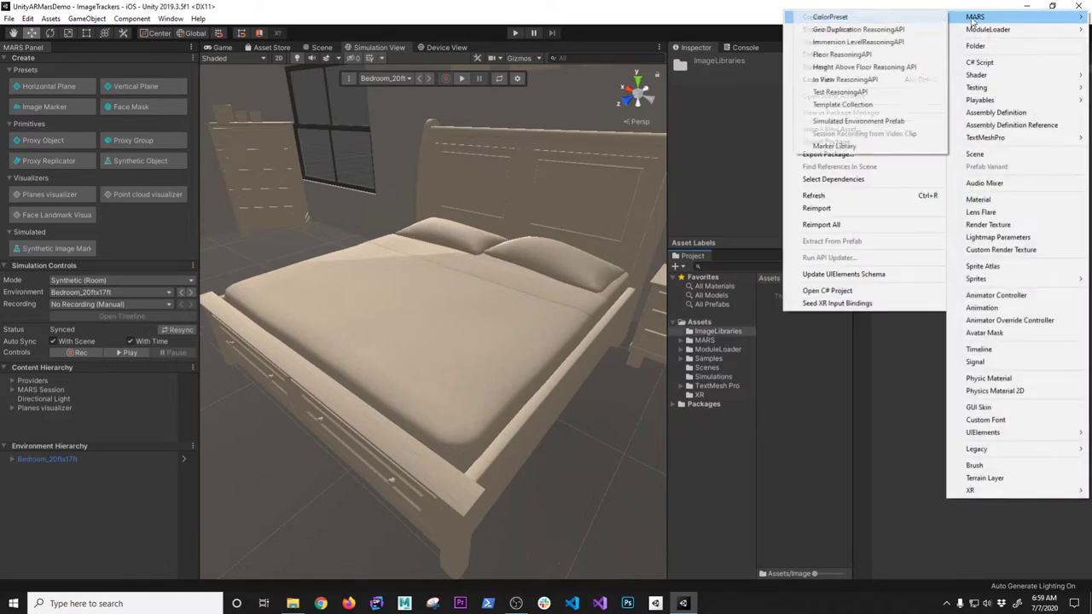
pyautogui.click(834, 147)
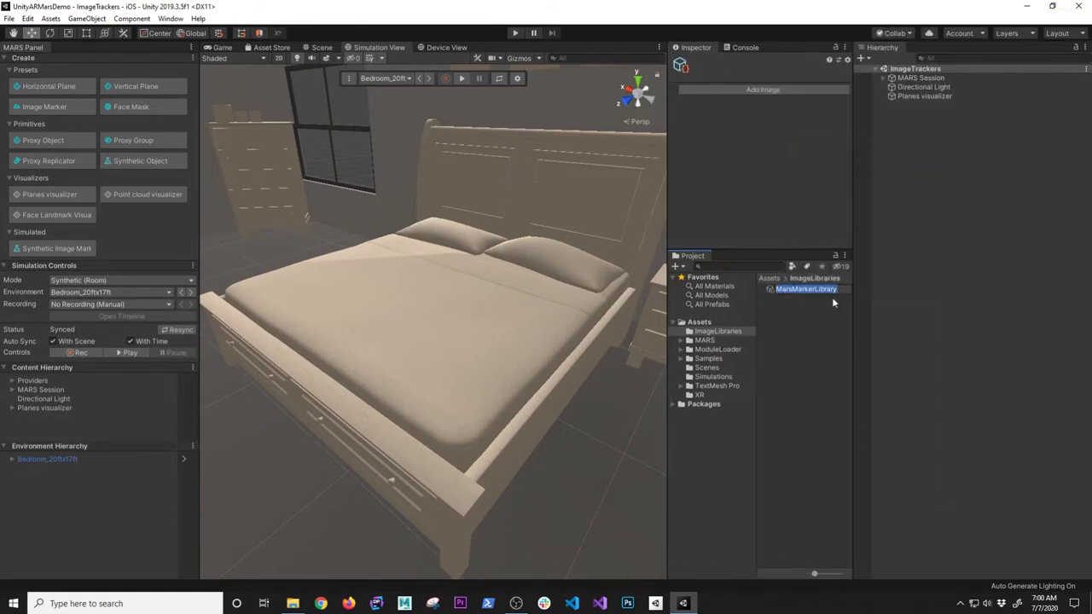
pyautogui.press('Return')
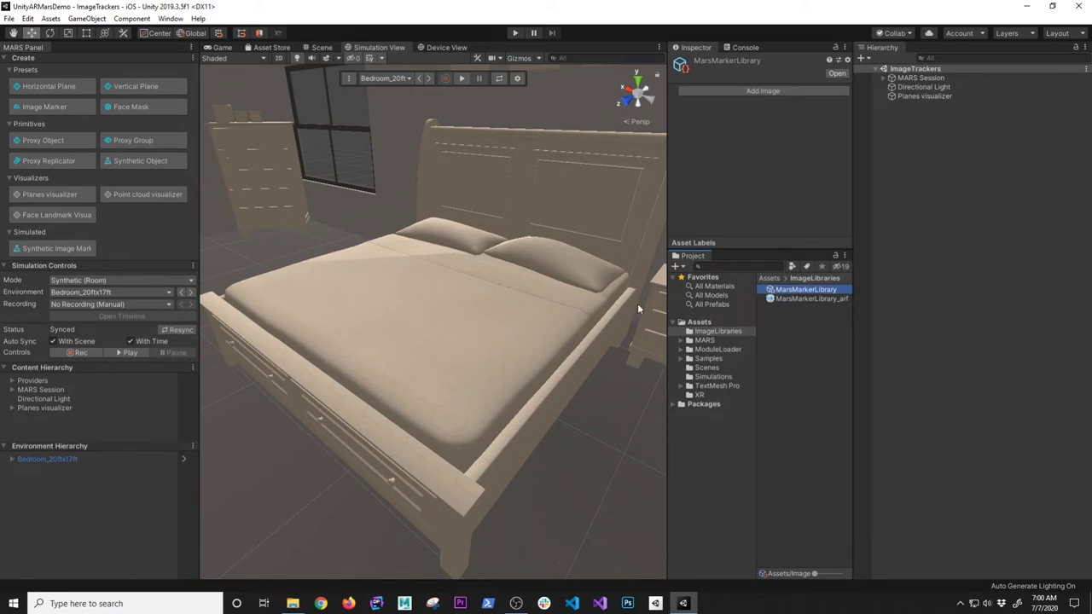
# Step: Widen the Inspector and Project area and select the MarsMarkerLibrary asset
pyautogui.moveTo(662, 298); pyautogui.dragTo(596, 298)
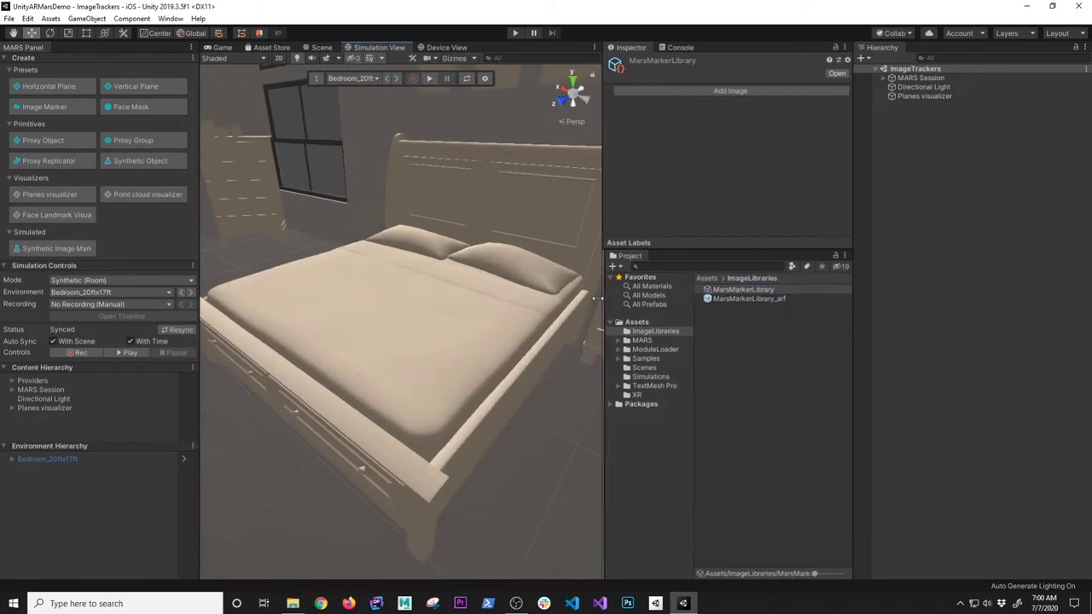
pyautogui.click(742, 300)
pyautogui.click(736, 290)
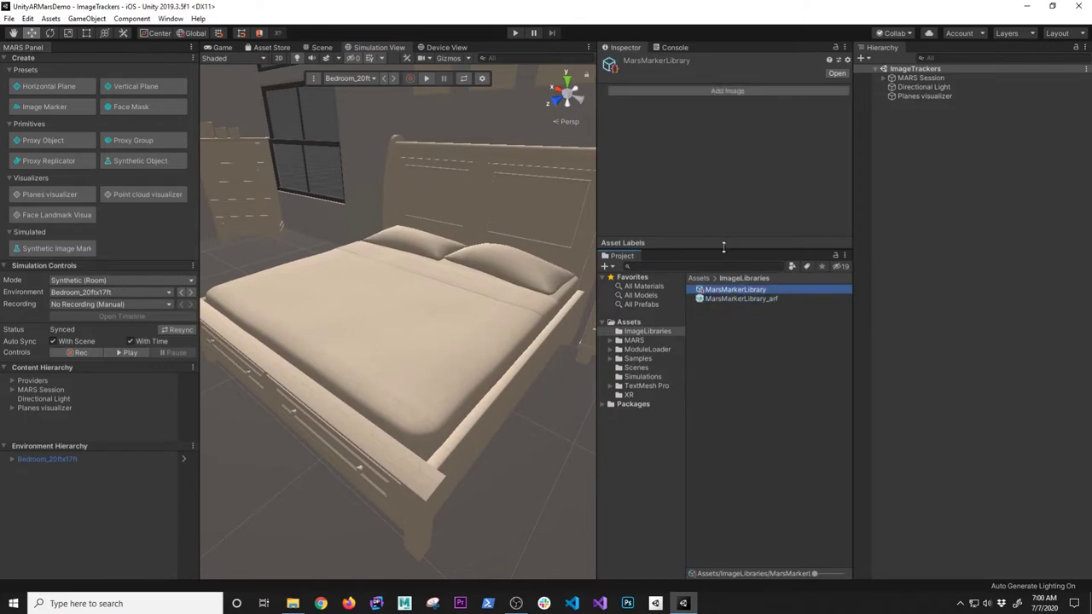
# Step: Create a folder named Images in the Assets folder
pyautogui.click(628, 323)
pyautogui.rightClick(627, 326)
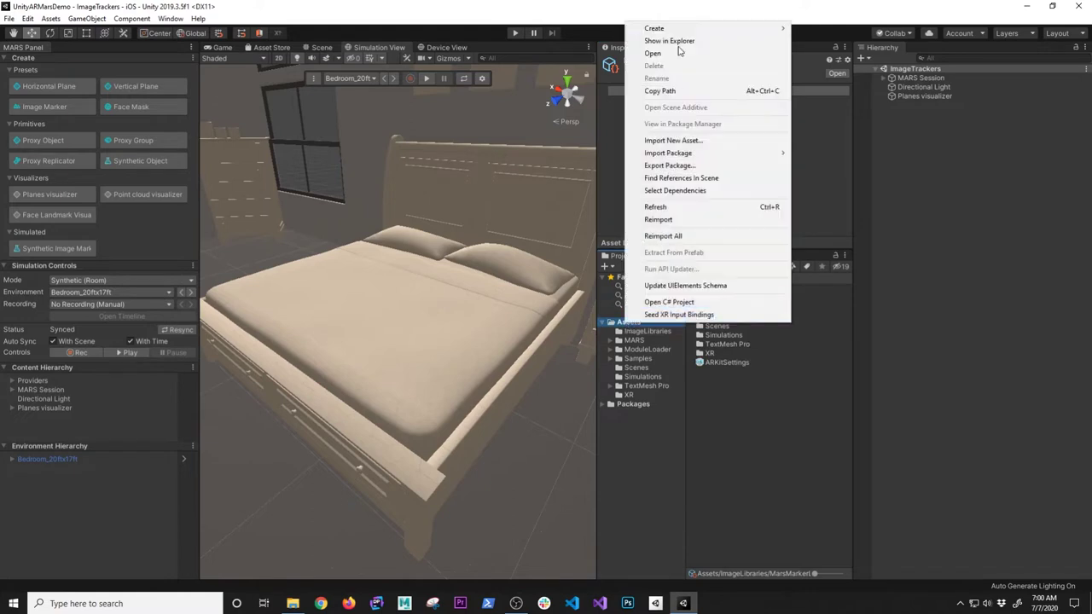
pyautogui.moveTo(673, 28)
pyautogui.moveTo(831, 32)
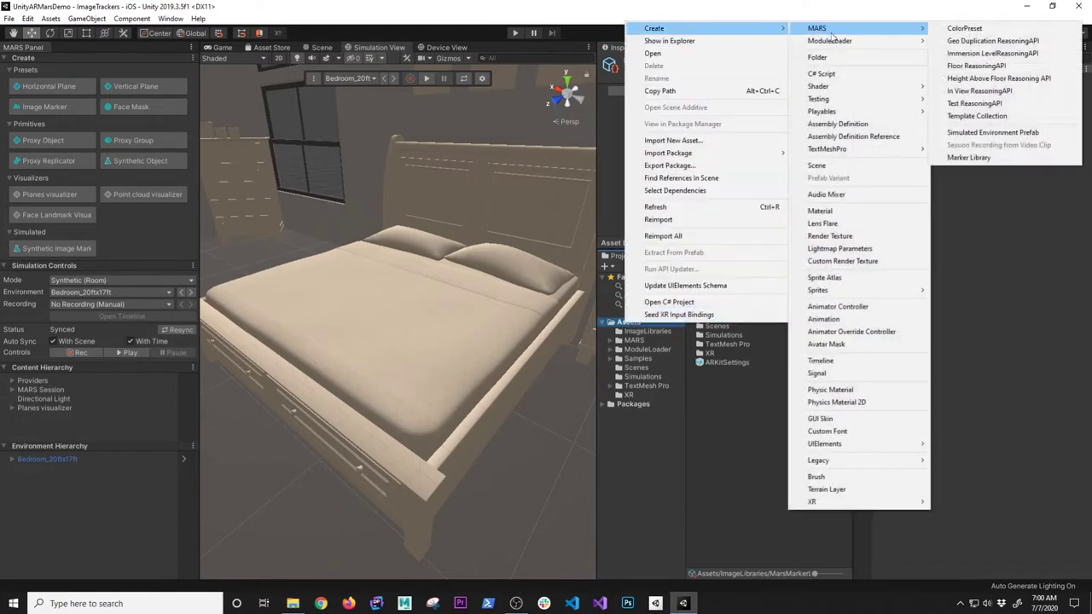
pyautogui.click(827, 57)
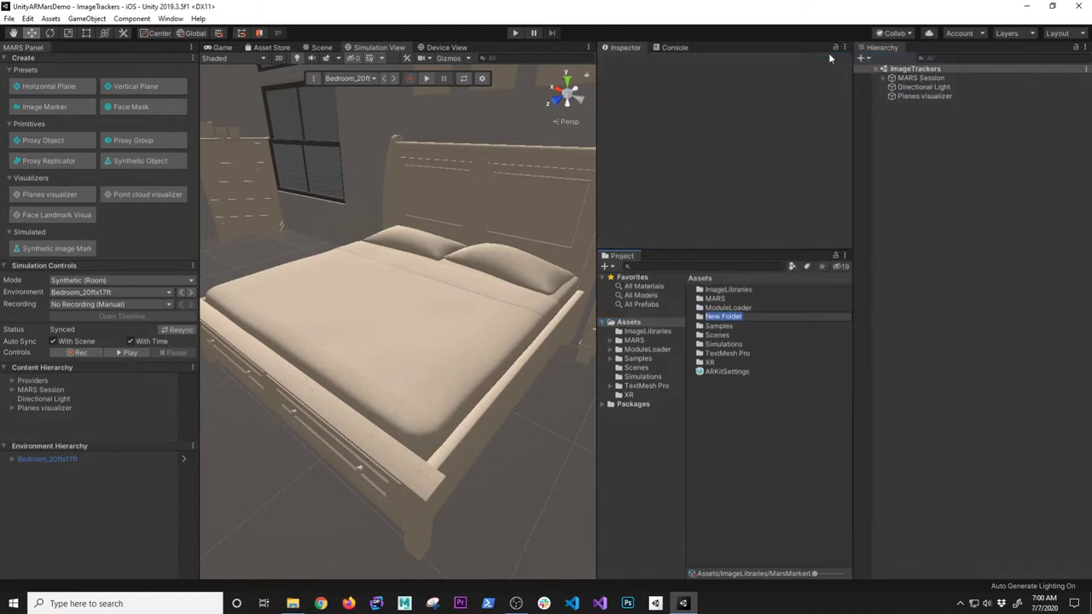
pyautogui.write('IMage')
pyautogui.press('BackSpace')
pyautogui.press('BackSpace')
pyautogui.press('BackSpace')
pyautogui.write('mages')
pyautogui.press('Return')
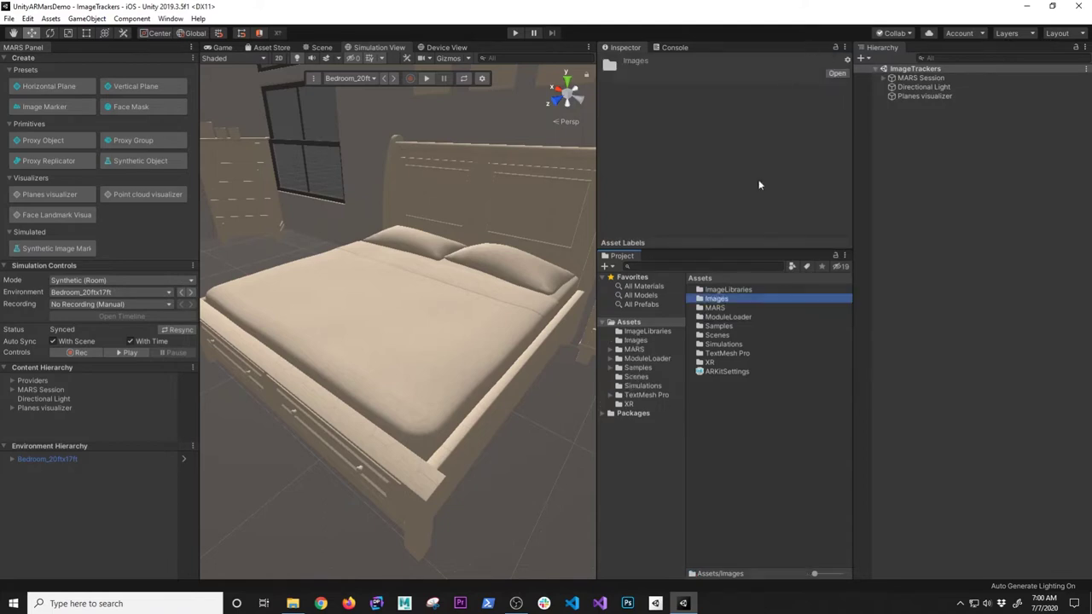
# Step: Import magic_rocket.png and UnityLogo.png from the Branding folder in File Explorer into the project's Images folder
pyautogui.doubleClick(723, 300)
pyautogui.hotkey('alt', 'Tab')
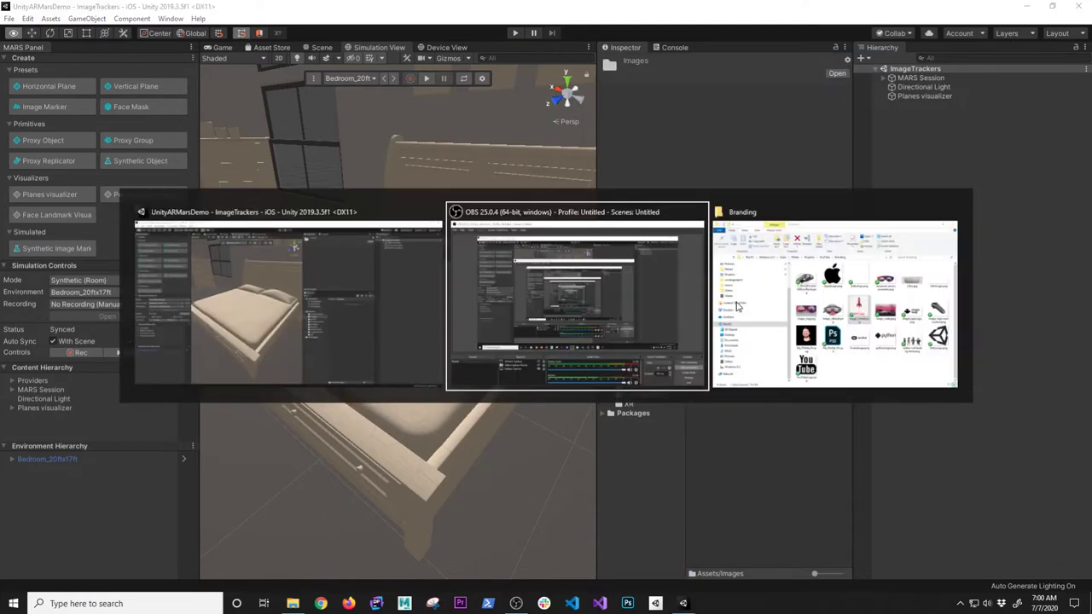
pyautogui.click(817, 288)
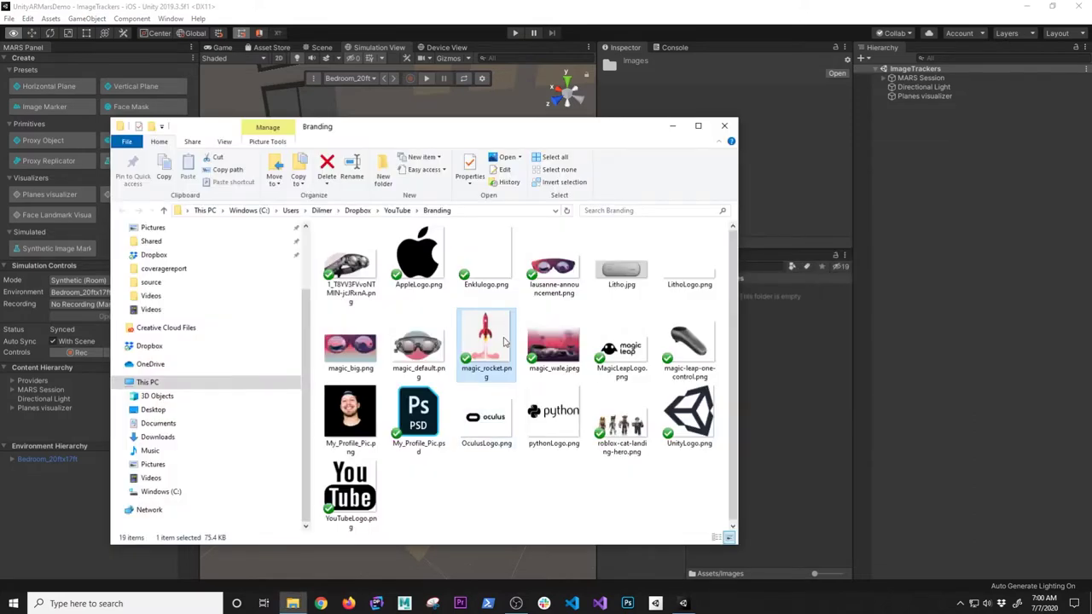
pyautogui.moveTo(513, 131); pyautogui.dragTo(385, 79)
pyautogui.moveTo(359, 296); pyautogui.dragTo(794, 379)
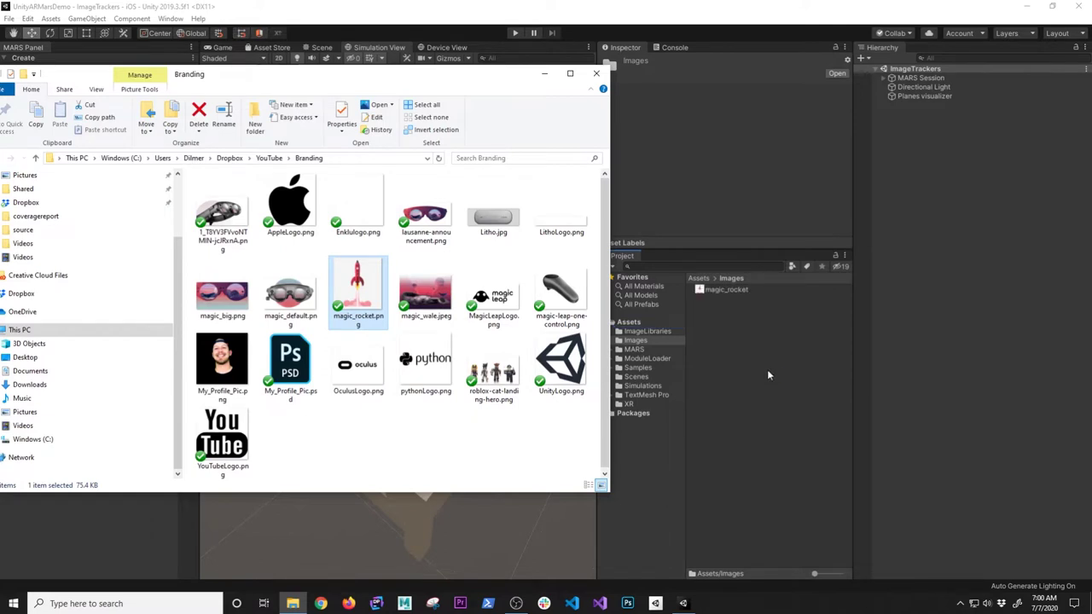
pyautogui.moveTo(560, 363); pyautogui.dragTo(786, 371)
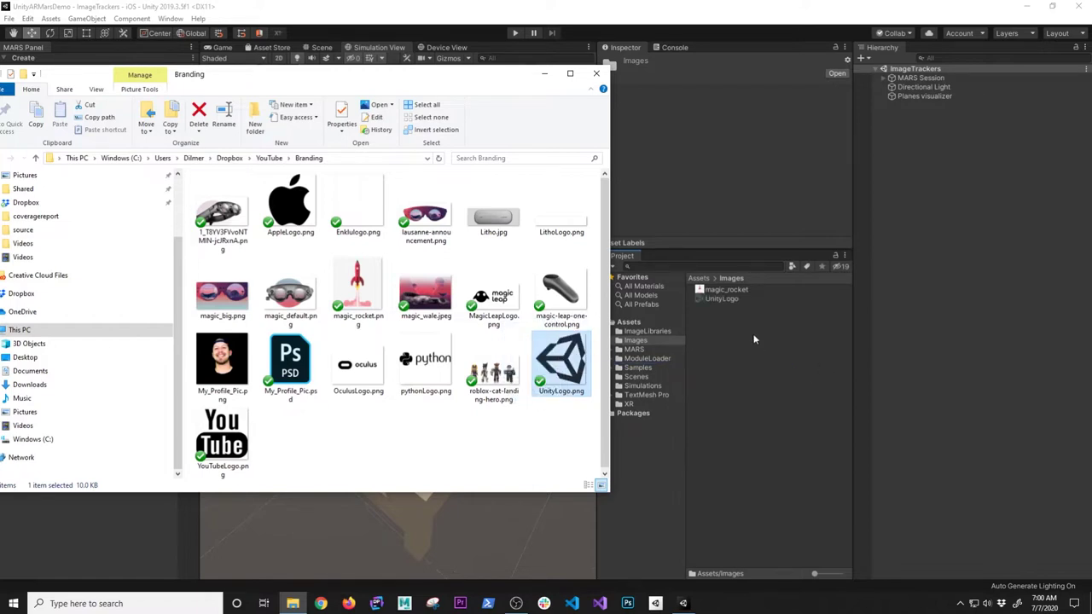
# Step: Keep the magic_rocket image's texture type set to Default in its import settings
pyautogui.click(737, 296)
pyautogui.click(736, 292)
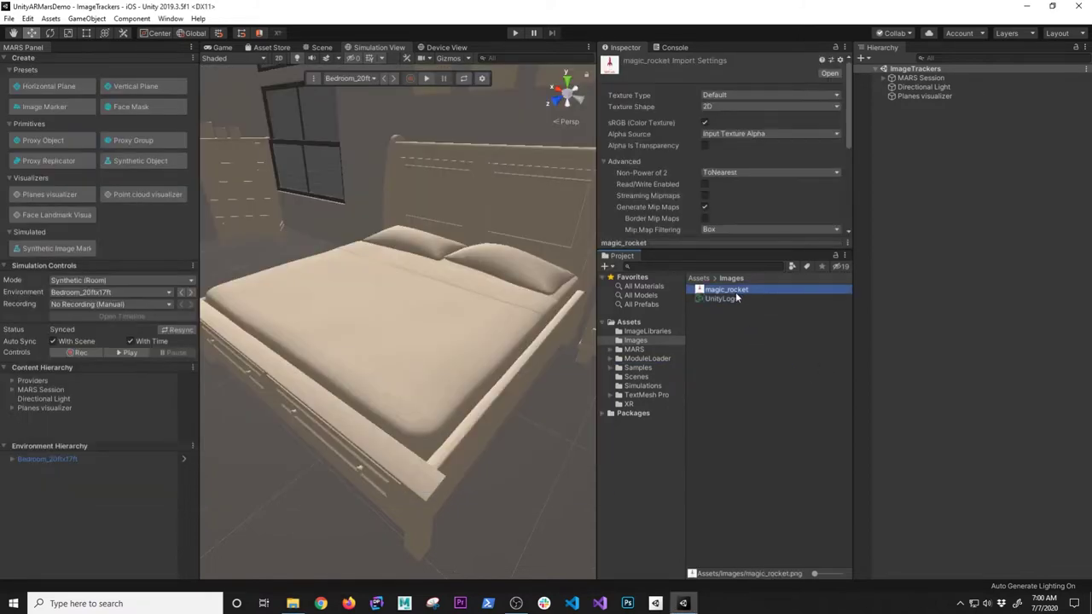
pyautogui.click(716, 96)
pyautogui.click(716, 100)
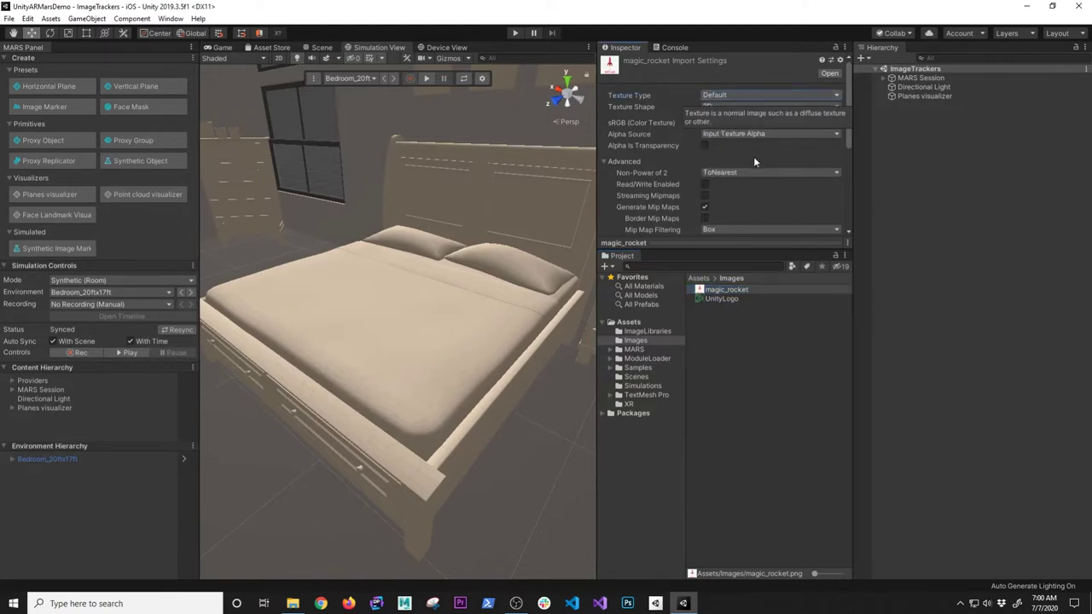
# Step: Review the UnityLogo image's import settings and apply them
pyautogui.click(711, 298)
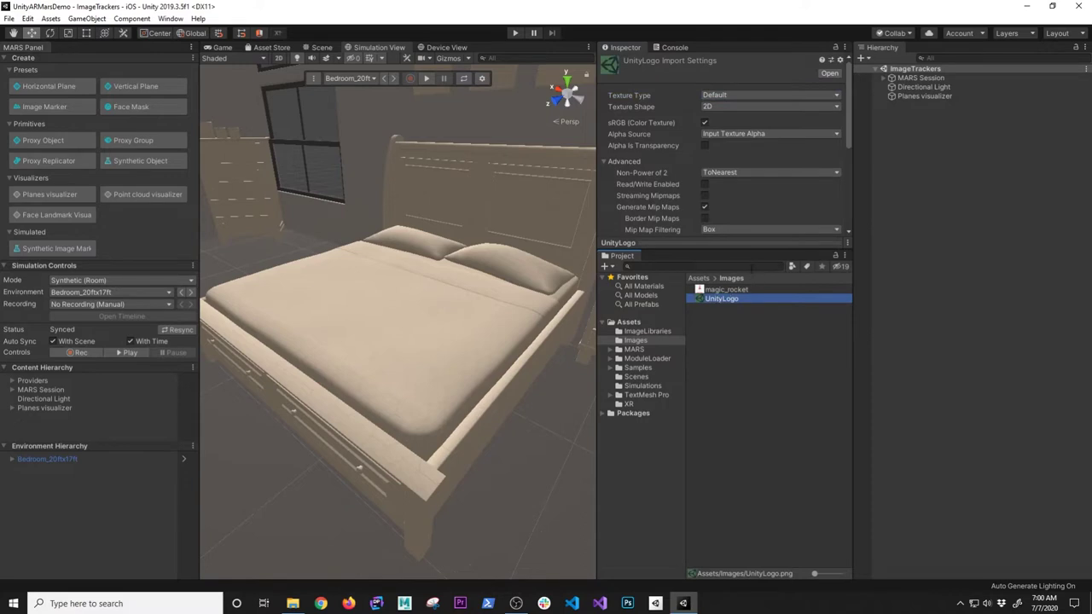
pyautogui.moveTo(847, 150); pyautogui.dragTo(847, 178)
pyautogui.scroll(3, 824, 137)
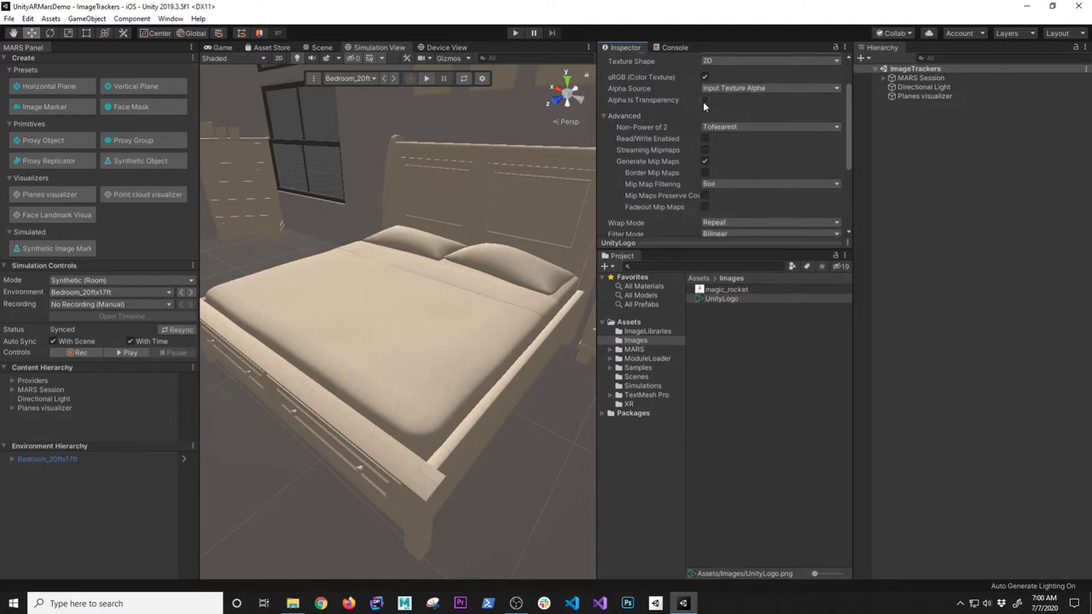
pyautogui.scroll(-7, 748, 181)
pyautogui.click(830, 227)
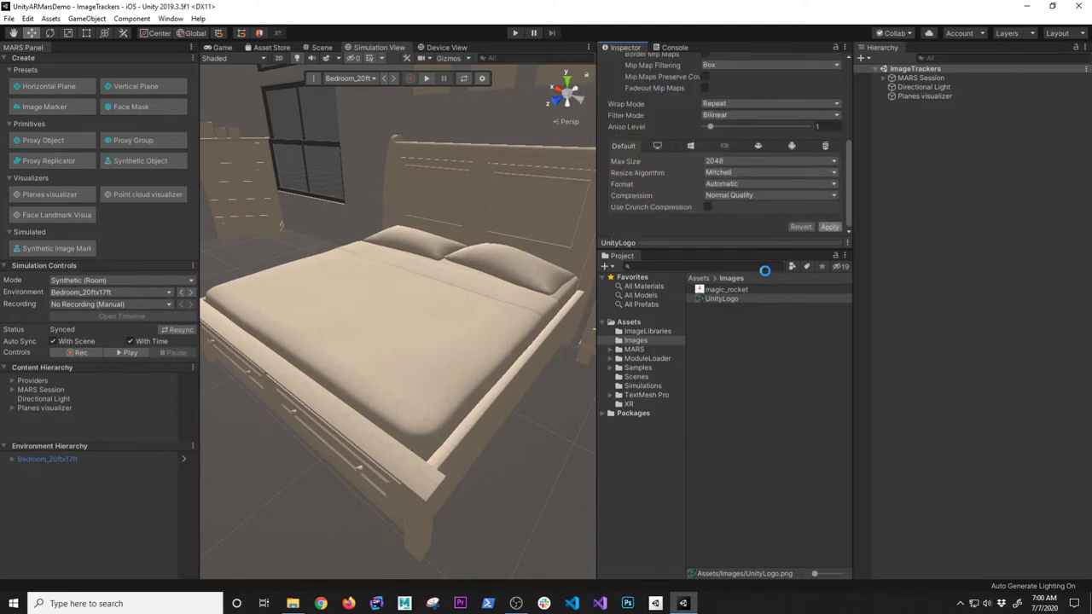
# Step: Enlarge the Inspector for MarsMarkerLibrary in the ImageLibraries folder and add two image entries to the library
pyautogui.click(648, 331)
pyautogui.click(733, 290)
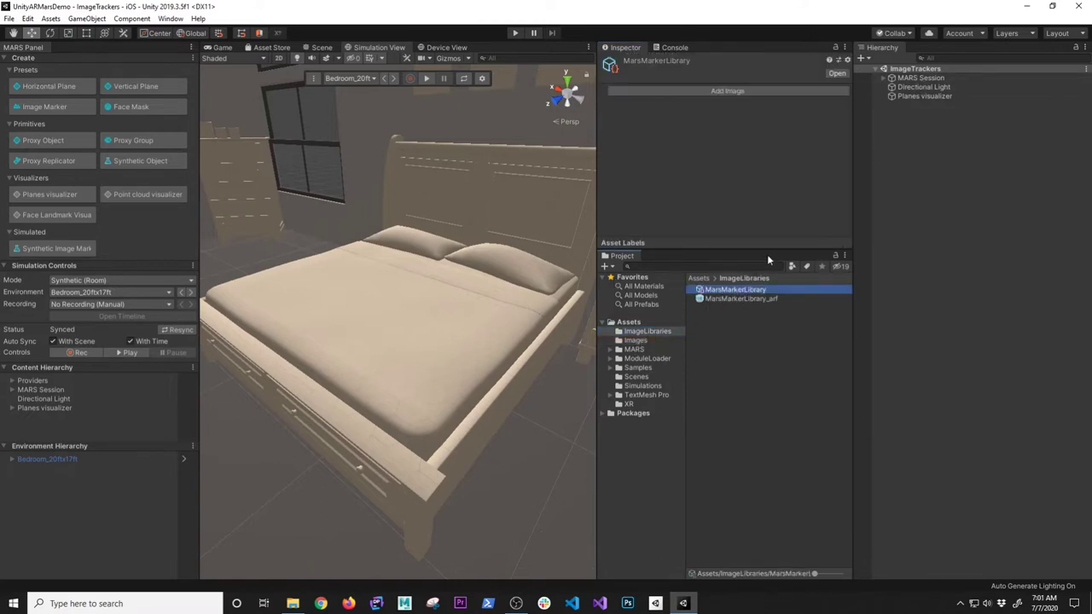
pyautogui.moveTo(772, 251); pyautogui.dragTo(768, 370)
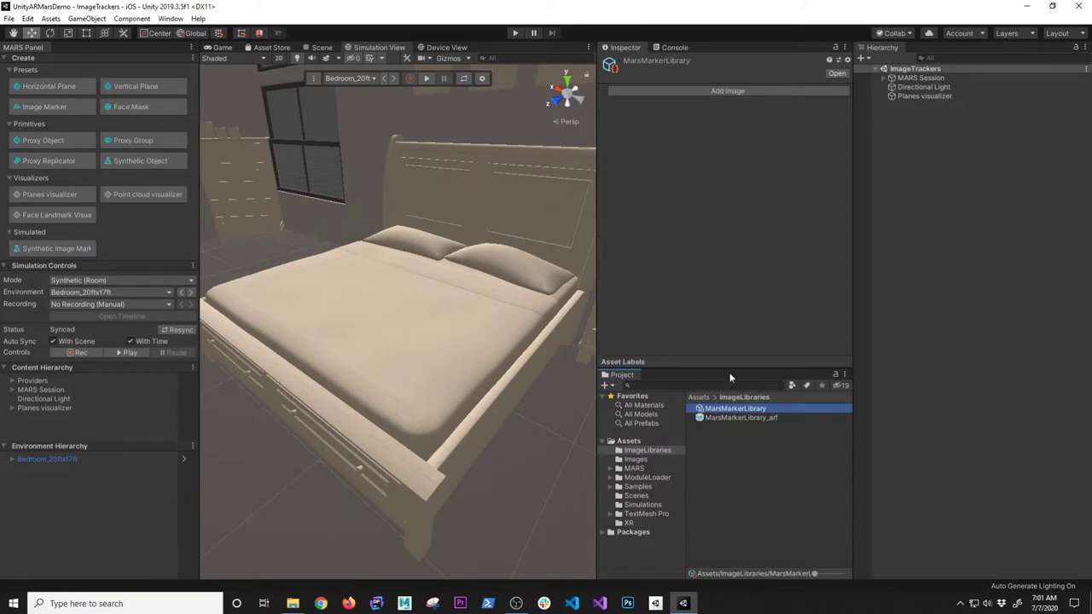
pyautogui.click(701, 92)
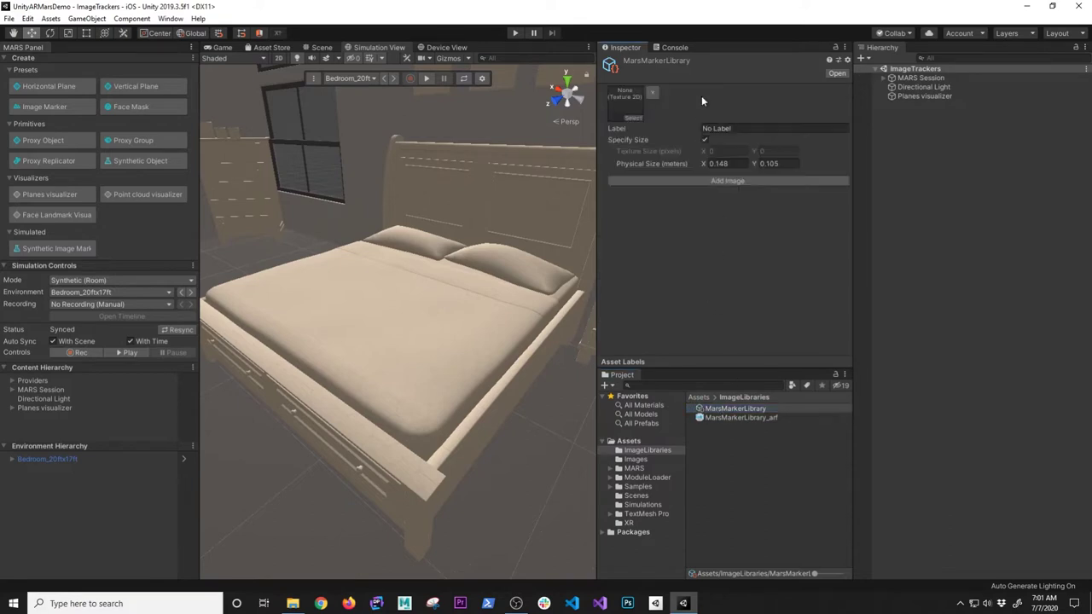
pyautogui.click(715, 180)
# Step: Label the first marker entry Magic Leap Rocket and the second Unity Logo
pyautogui.click(739, 129)
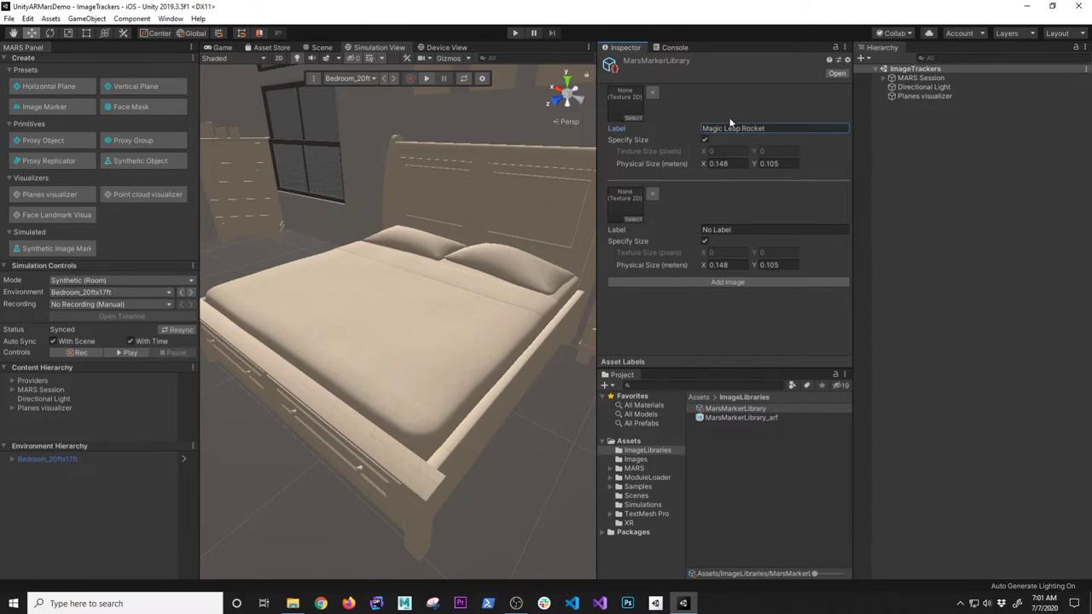
pyautogui.click(744, 230)
pyautogui.hotkey('ctrl', 'a')
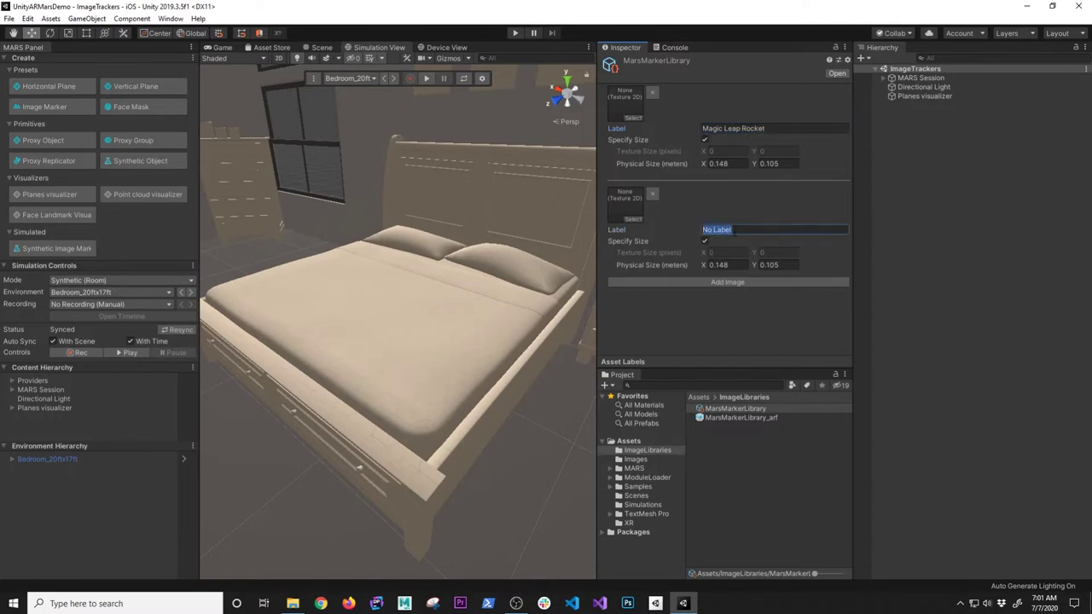
pyautogui.write('Unity Logo')
# Step: Assign the magic_rocket texture to the Magic Leap Rocket marker entry
pyautogui.click(631, 119)
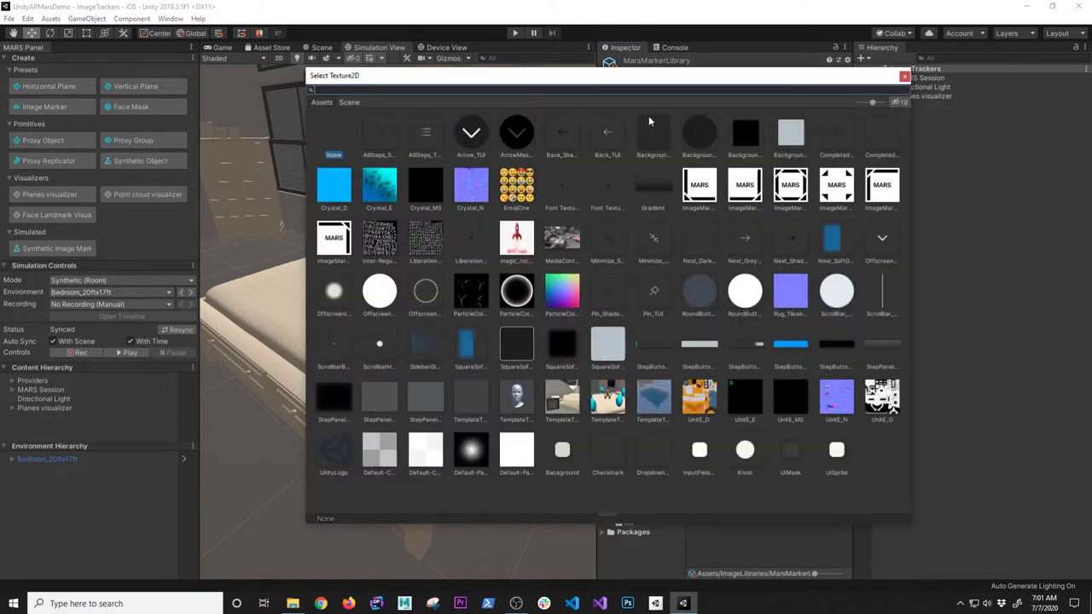
pyautogui.write('unit')
pyautogui.hotkey('ctrl', 'a')
pyautogui.write('magic')
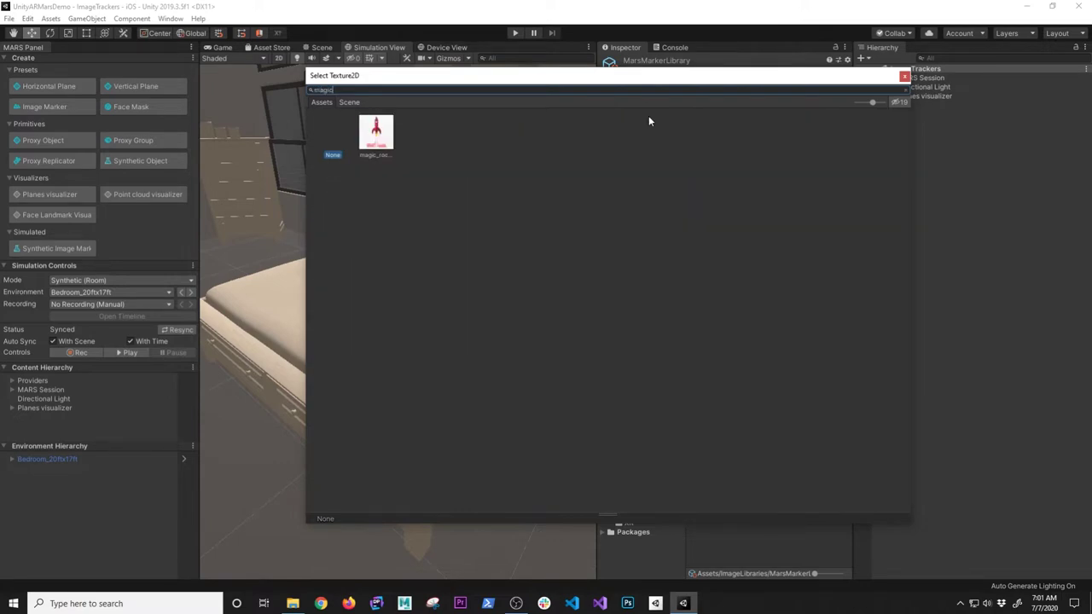
pyautogui.doubleClick(377, 132)
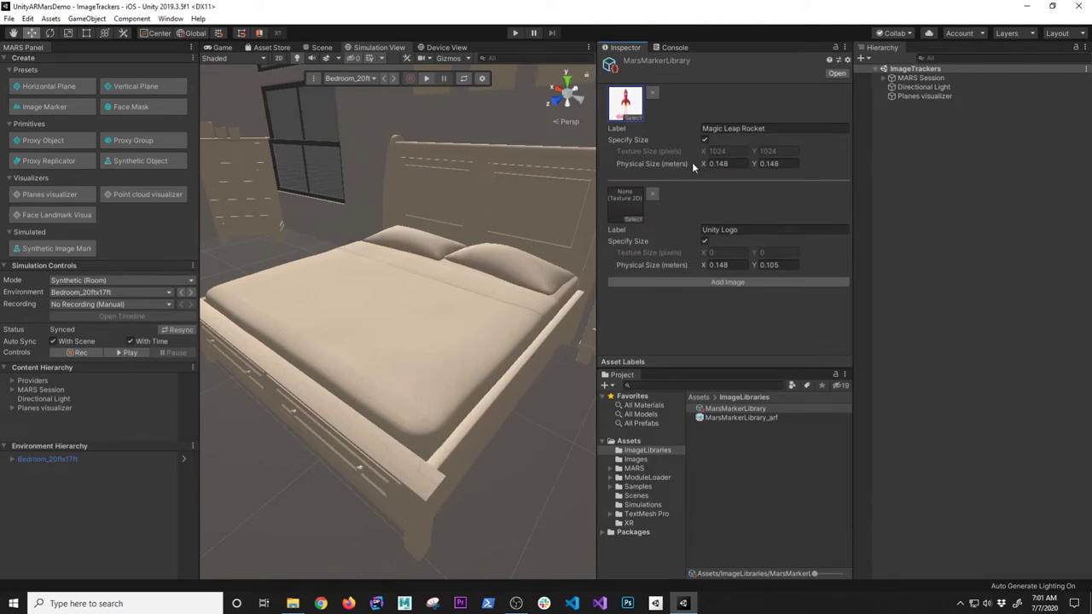
pyautogui.click(771, 163)
# Step: Assign the UnityLogo texture to the Unity Logo marker entry
pyautogui.click(627, 218)
pyautogui.write('unity')
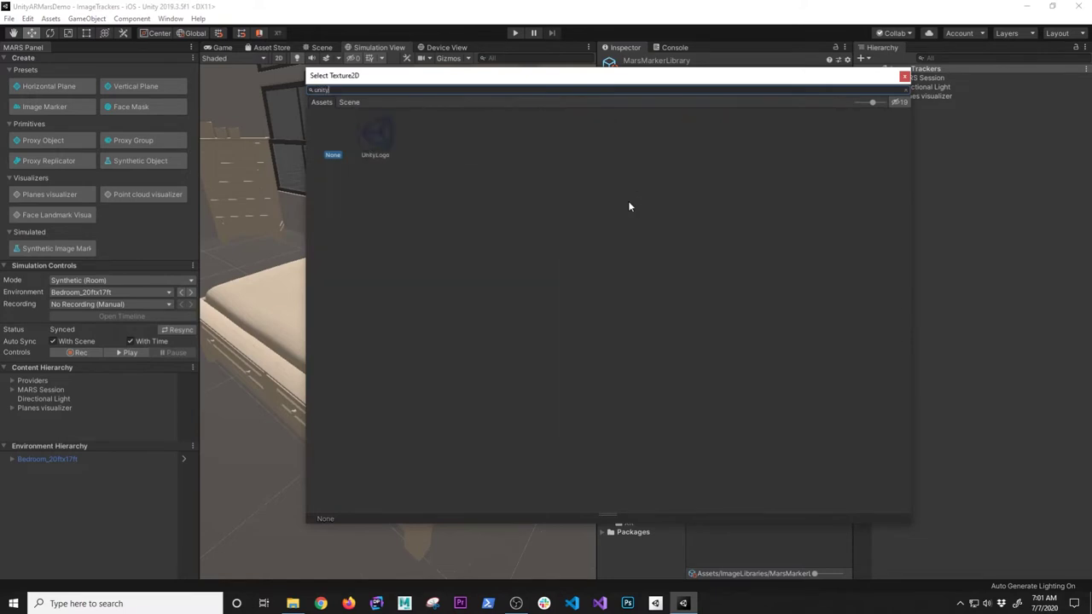
pyautogui.doubleClick(376, 137)
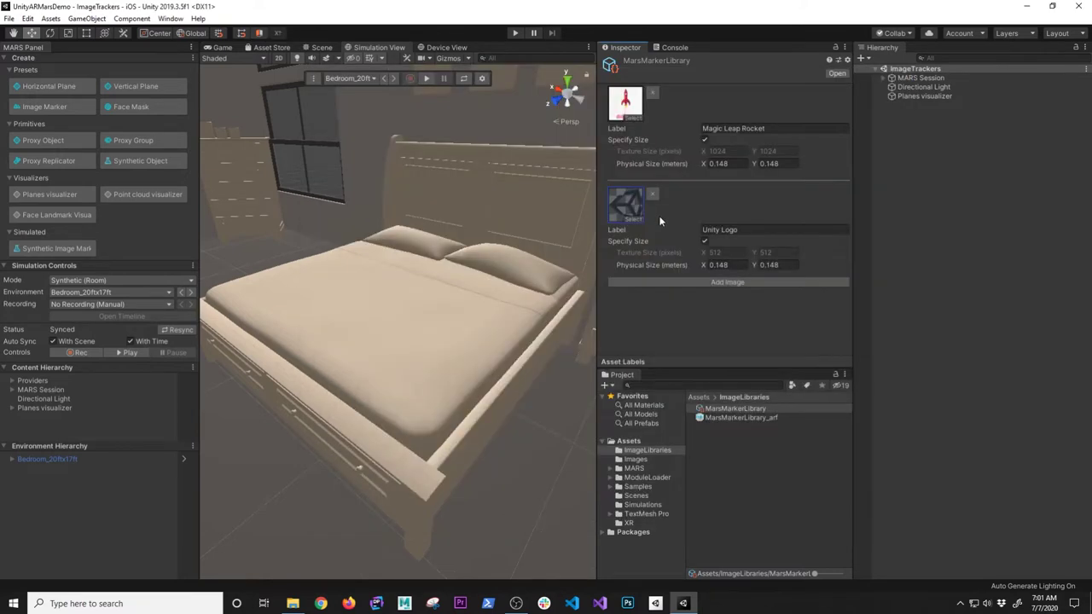
# Step: Set the MARS Session object's Marker Library to MarsMarkerLibrary
pyautogui.scroll(-3, 366, 333)
pyautogui.moveTo(511, 409); pyautogui.dragTo(546, 350, button='middle')
pyautogui.moveTo(597, 328); pyautogui.dragTo(576, 329)
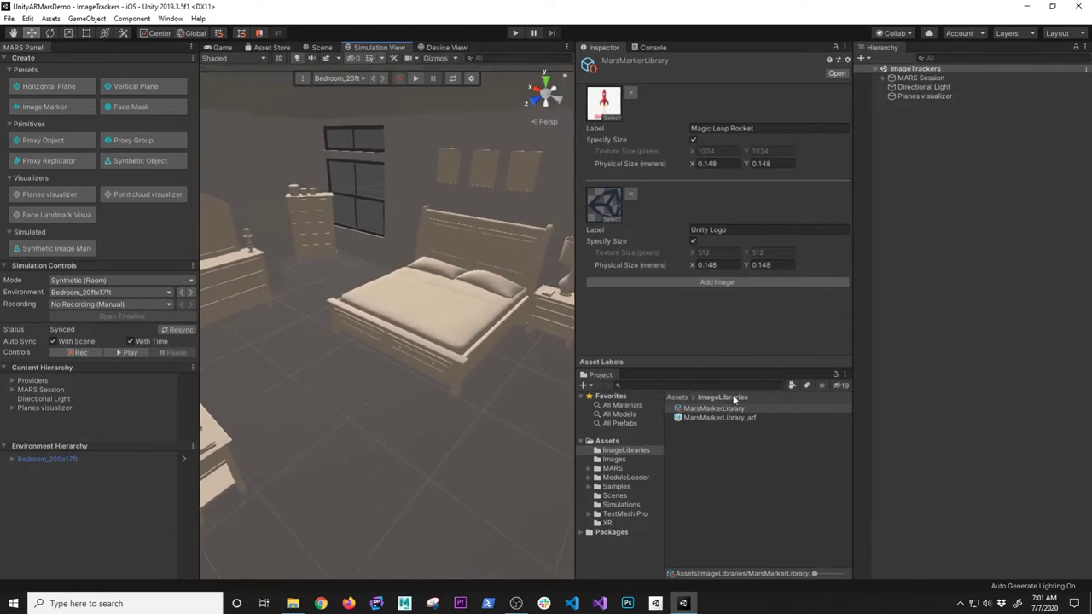
pyautogui.click(911, 79)
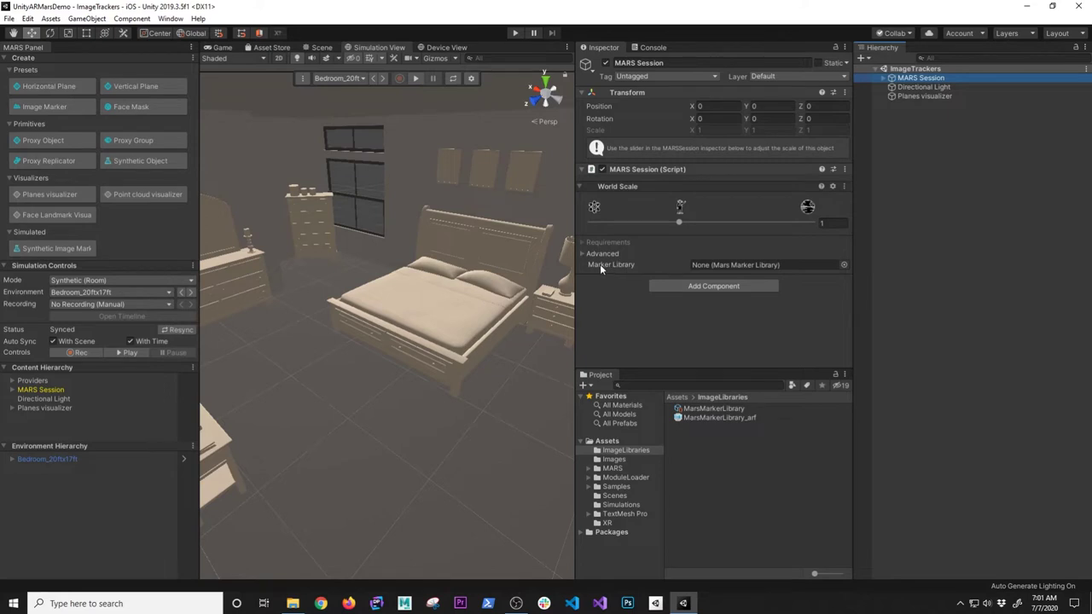
pyautogui.click(843, 264)
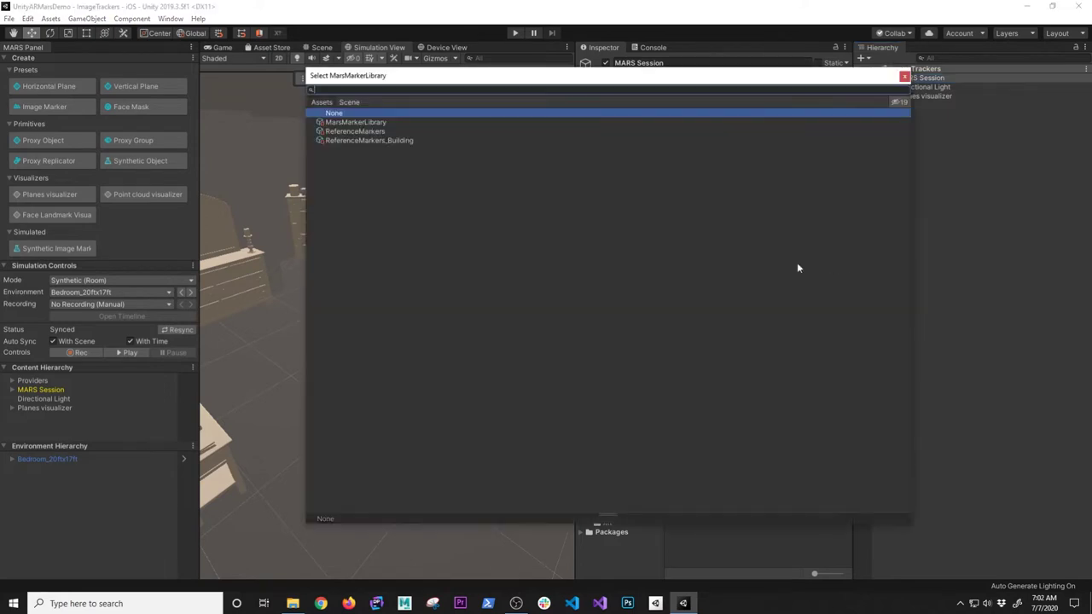
pyautogui.doubleClick(358, 122)
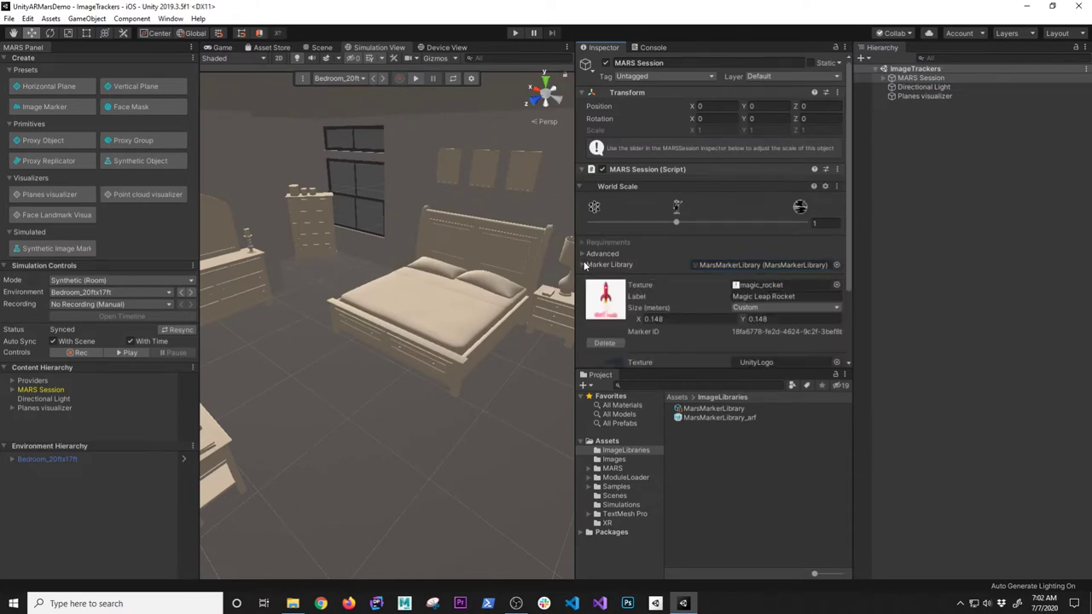
pyautogui.moveTo(699, 371); pyautogui.dragTo(700, 428)
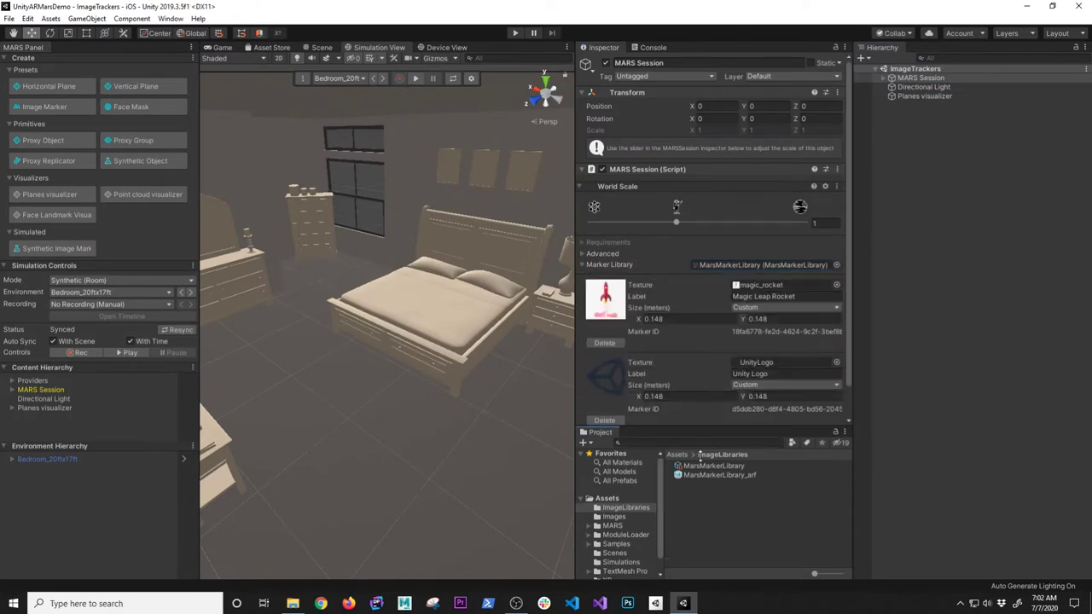
pyautogui.scroll(-2, 676, 329)
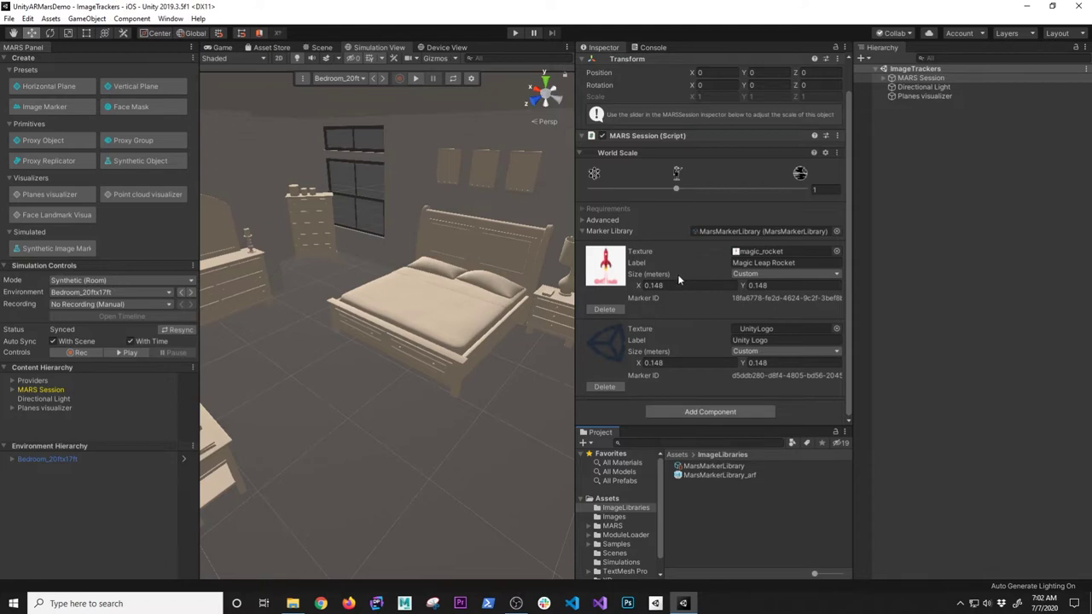
pyautogui.scroll(2, 640, 184)
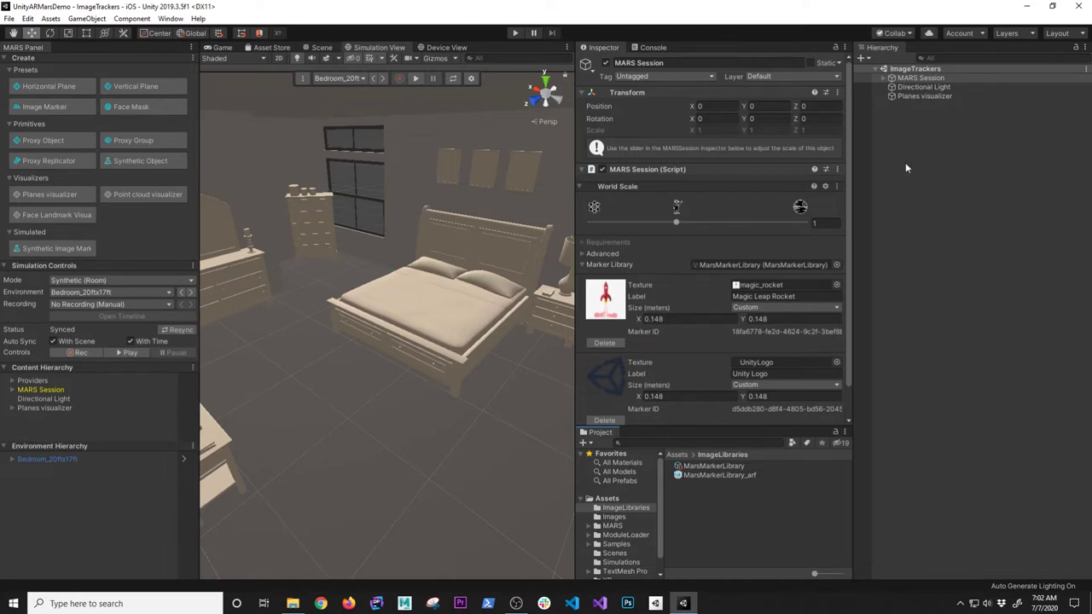
# Step: Open the Prefab folder of the Game template inside the MARS 1.0.0 sample templates
pyautogui.moveTo(663, 425); pyautogui.dragTo(679, 186)
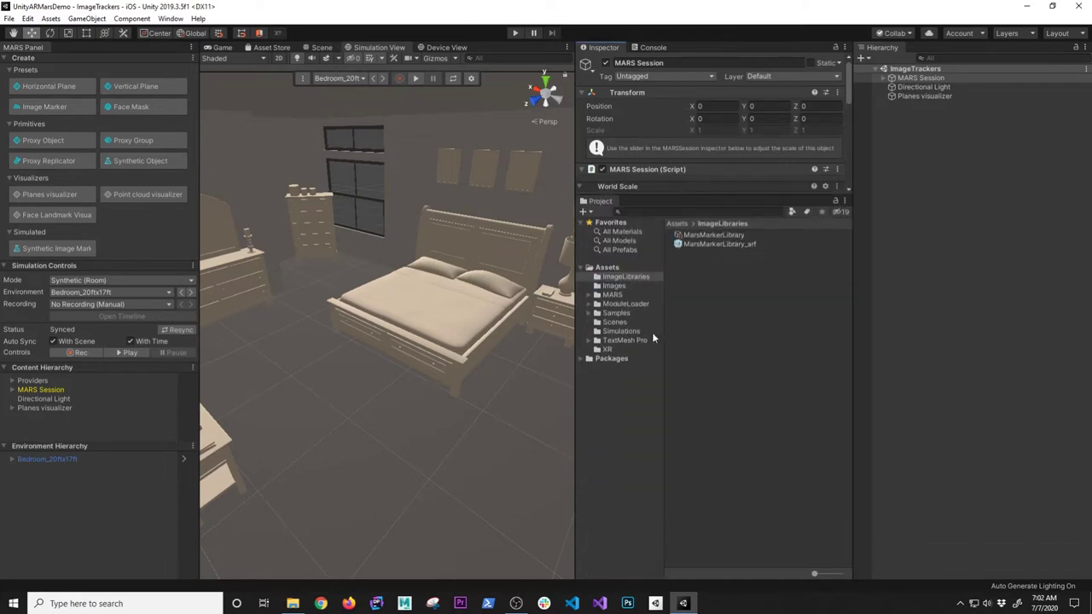
pyautogui.click(613, 294)
pyautogui.click(587, 294)
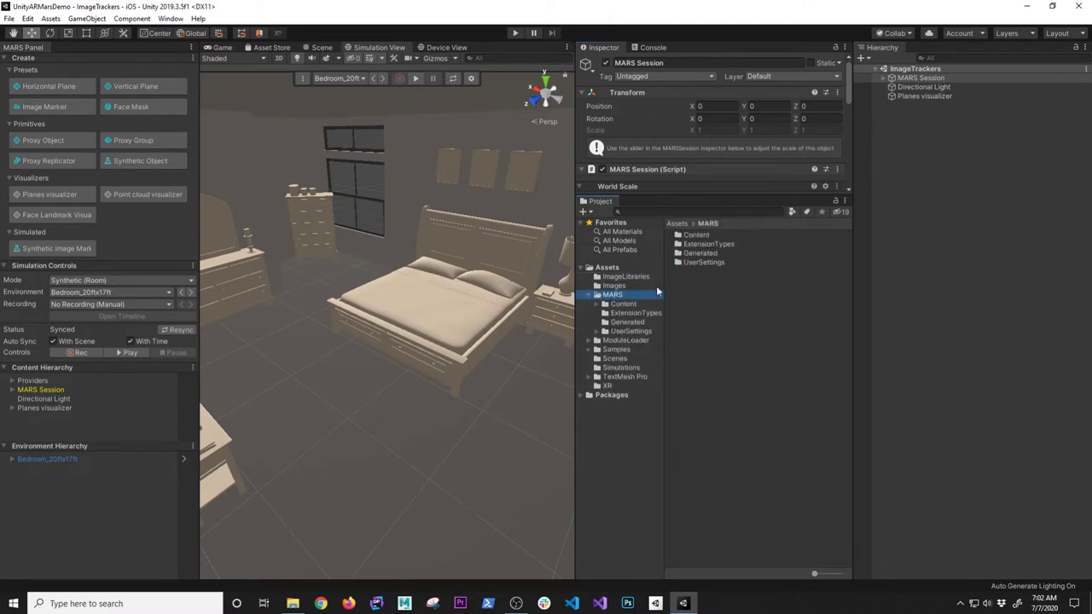
pyautogui.click(616, 350)
pyautogui.doubleClick(702, 235)
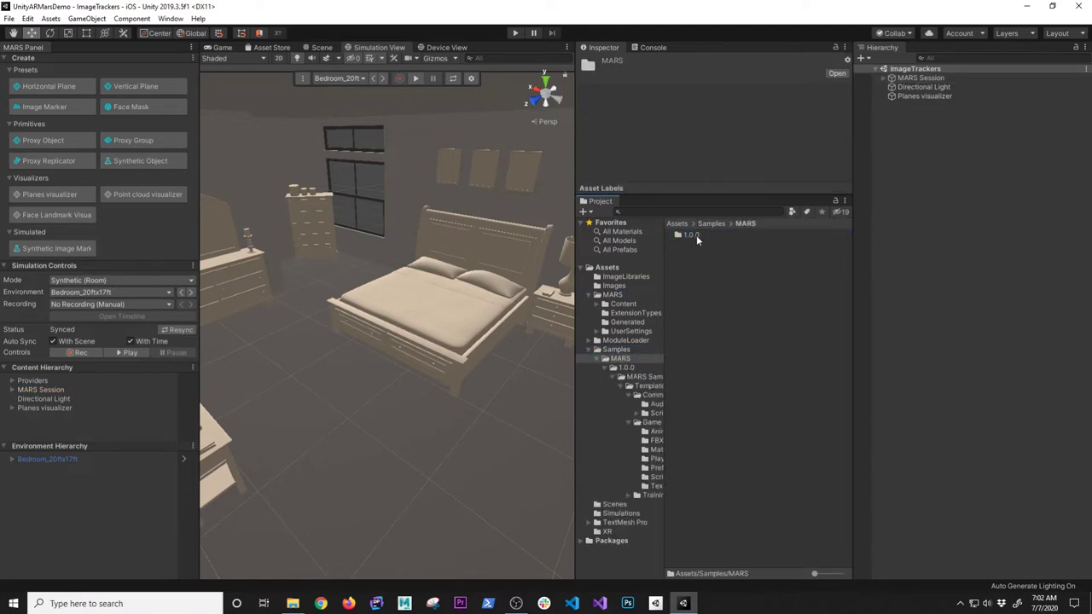
pyautogui.doubleClick(696, 234)
pyautogui.doubleClick(723, 235)
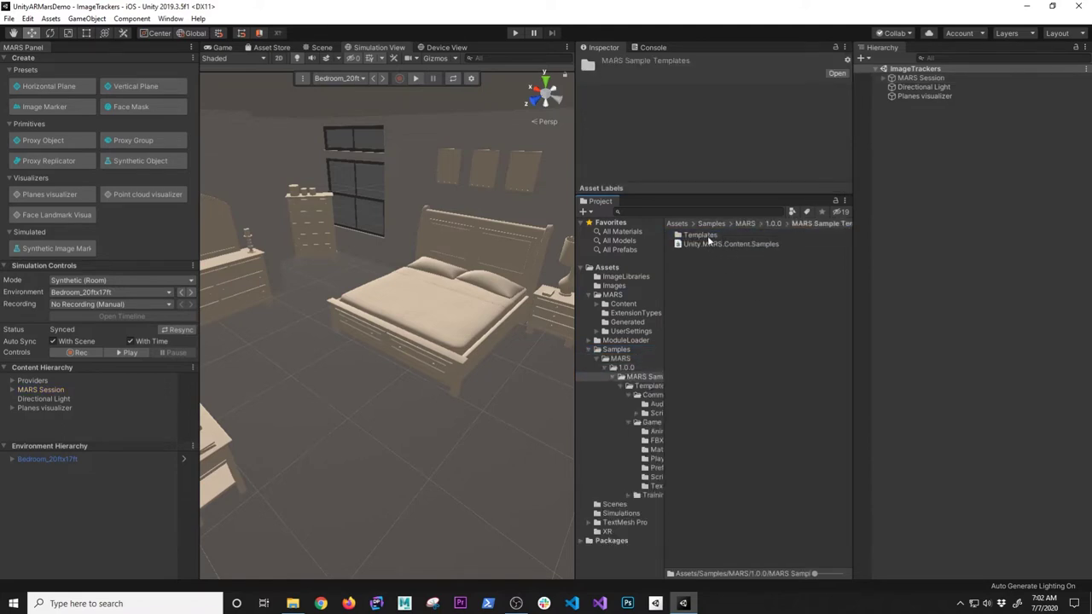
pyautogui.doubleClick(707, 237)
pyautogui.doubleClick(700, 245)
pyautogui.doubleClick(698, 271)
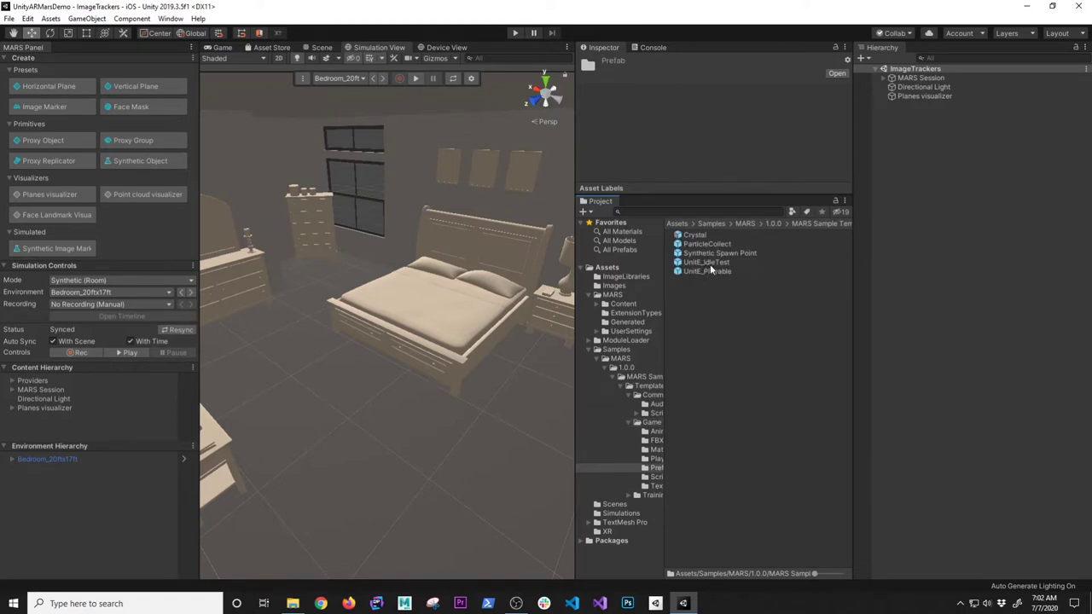
# Step: Add the UnitE_IdleTest and UnitE_Playable prefabs to the ImageTrackers scene and show them in the Scene view
pyautogui.moveTo(715, 267); pyautogui.dragTo(941, 249)
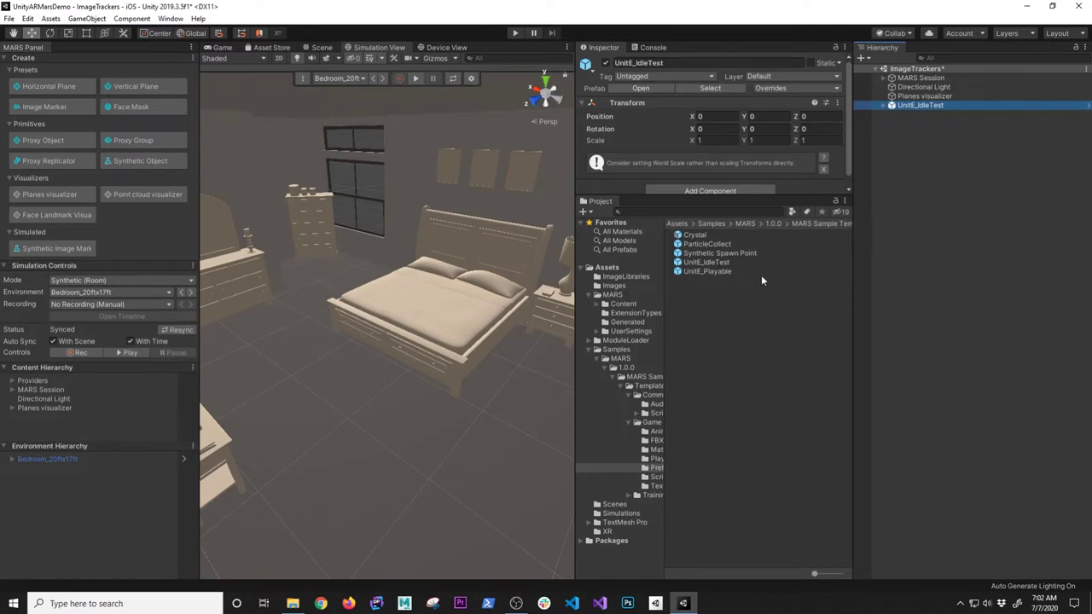
pyautogui.moveTo(709, 272); pyautogui.dragTo(962, 217)
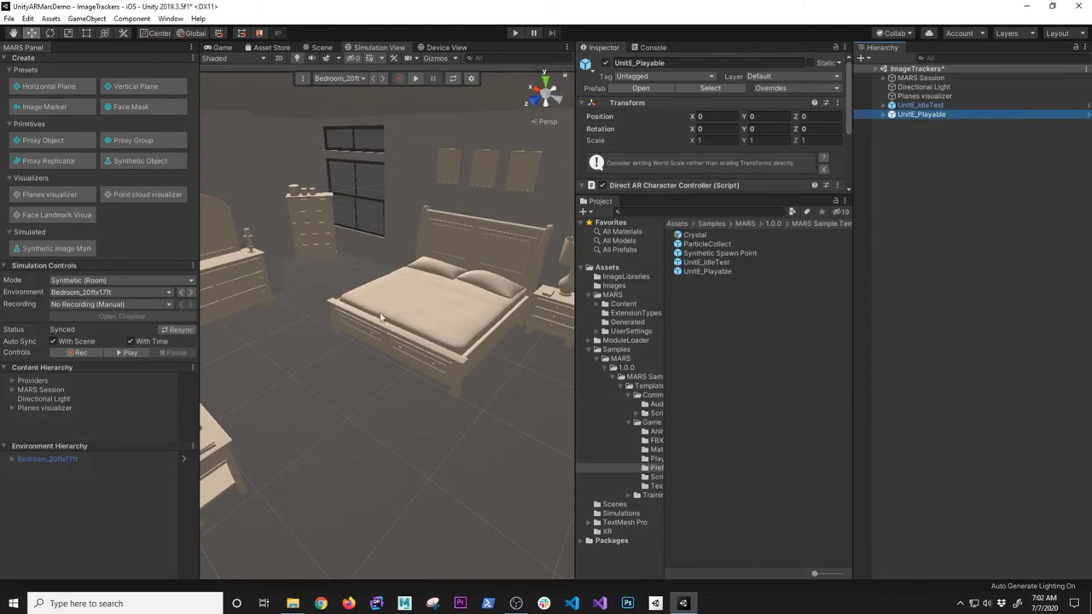
pyautogui.click(324, 48)
pyautogui.scroll(-3, 390, 311)
# Step: Try moving the UnitE_IdleTest robot aside in the scene and undo the move
pyautogui.click(923, 106)
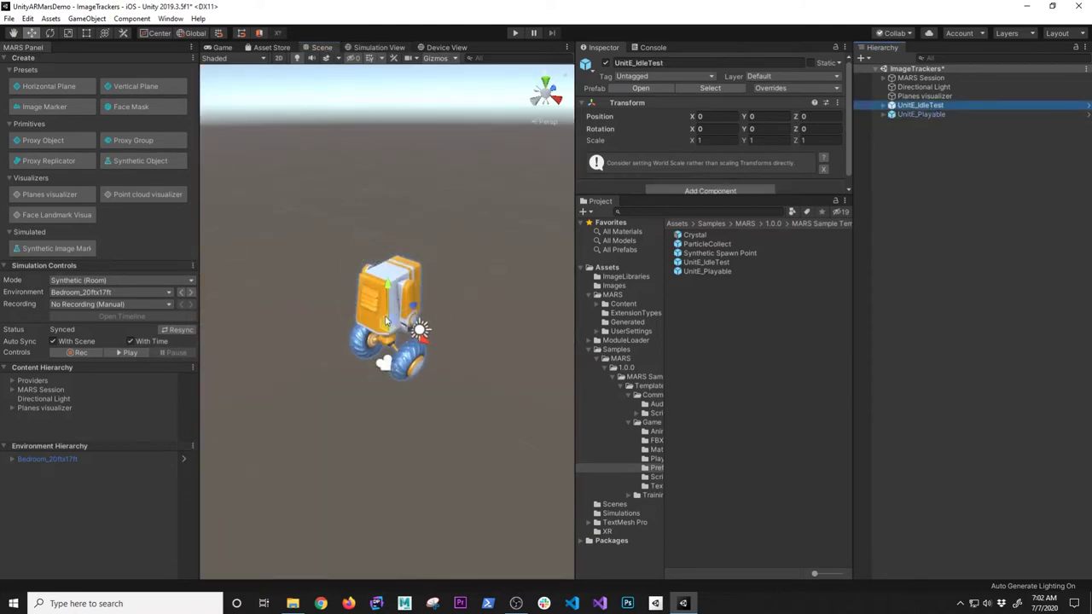
pyautogui.moveTo(376, 316); pyautogui.dragTo(463, 366)
pyautogui.hotkey('ctrl', 'z')
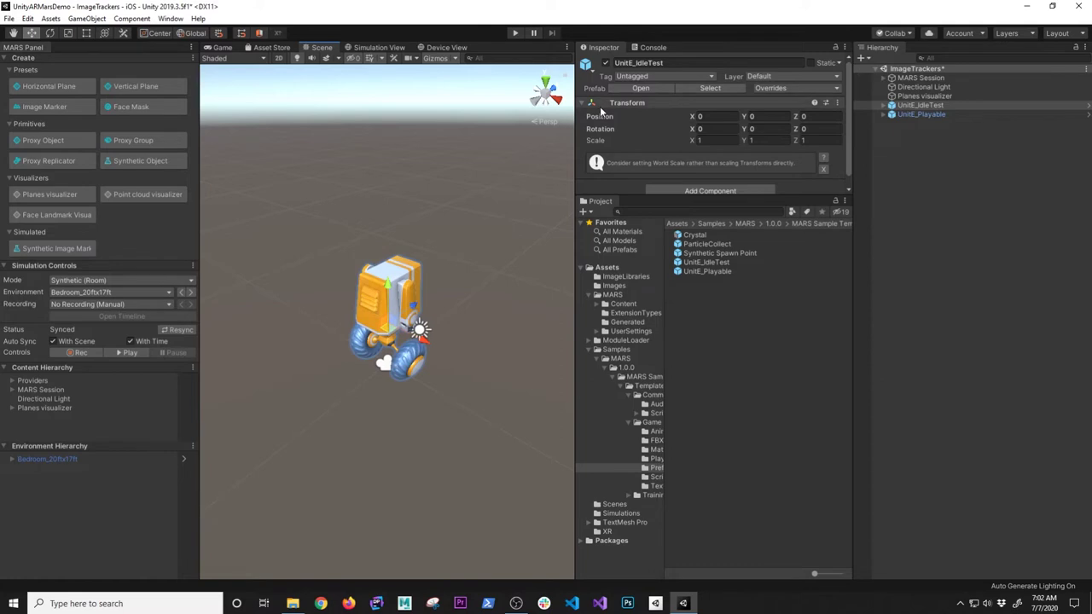
pyautogui.click(373, 49)
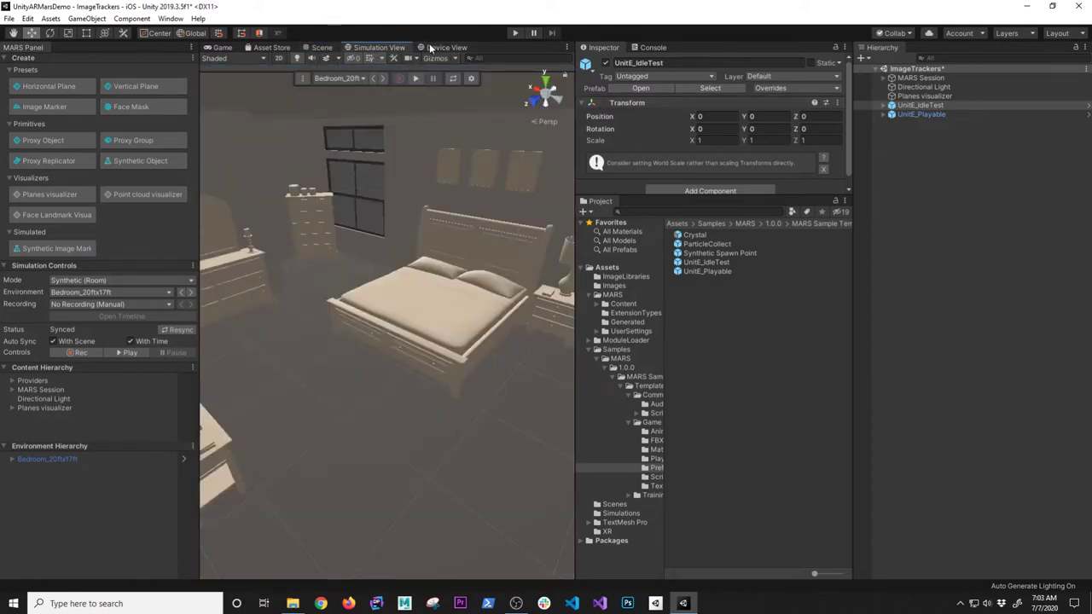
pyautogui.click(321, 49)
pyautogui.click(934, 173)
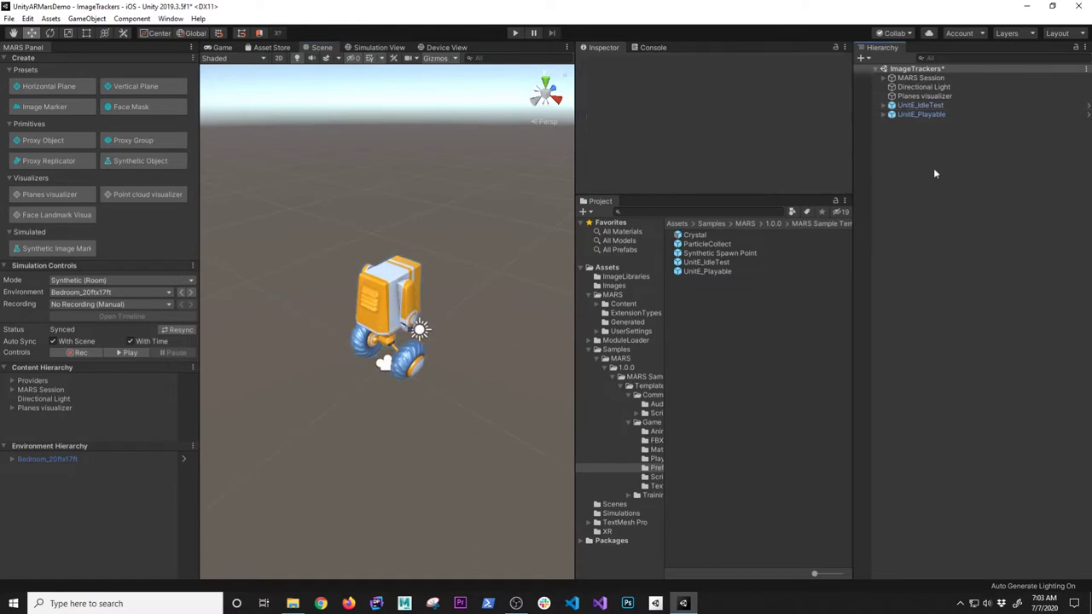
# Step: Add an Image Marker preset to the scene and bring its Marker Condition settings into view
pyautogui.click(61, 106)
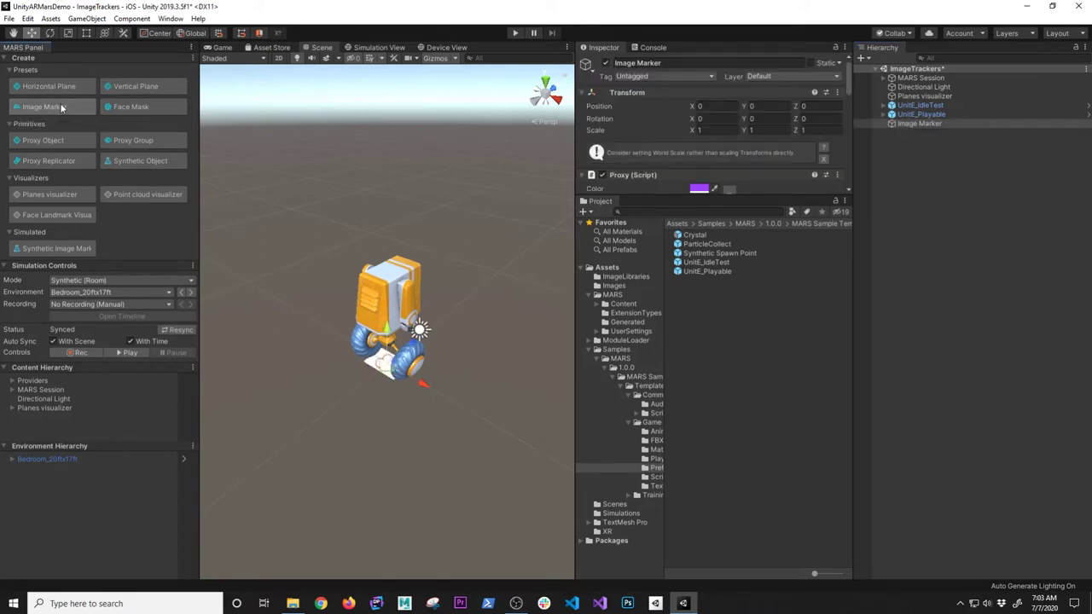
pyautogui.moveTo(737, 194); pyautogui.dragTo(740, 373)
pyautogui.scroll(-3, 740, 245)
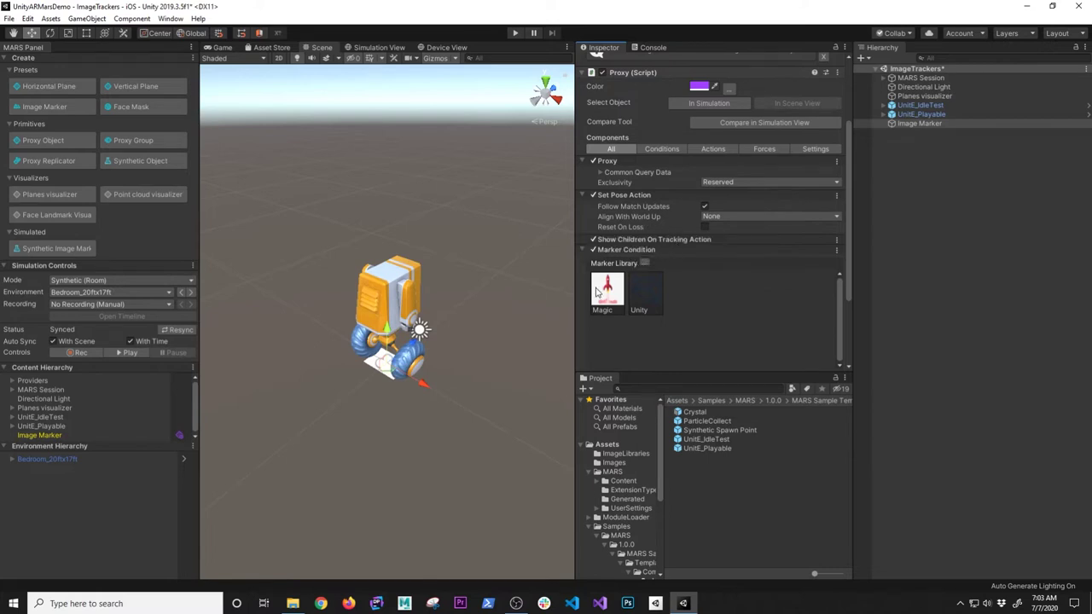
pyautogui.scroll(-3, 703, 280)
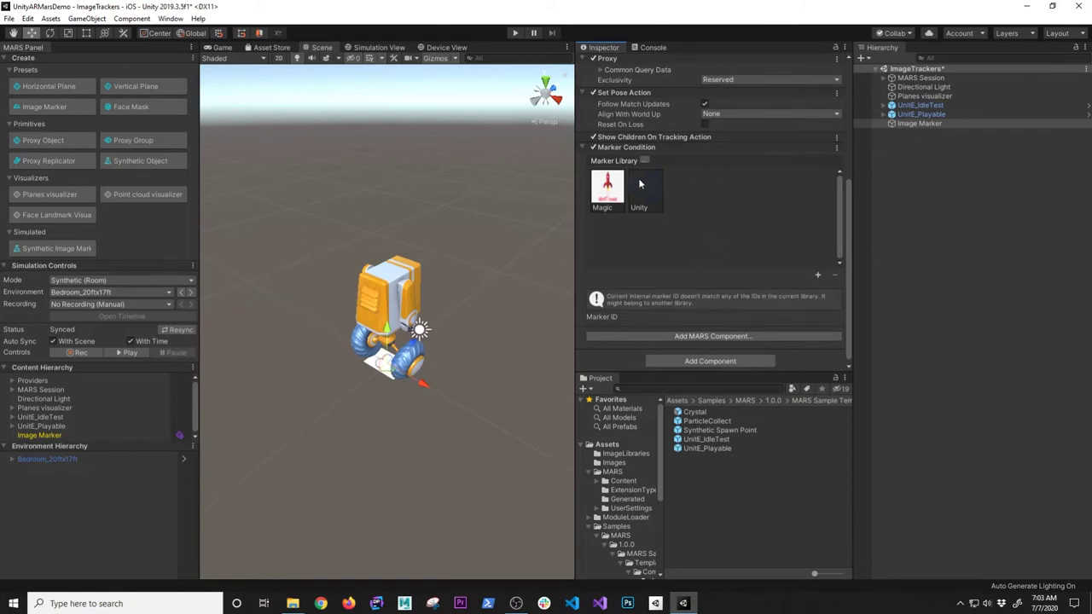
# Step: Rename the new image marker ImageMarkerForMLRocket and choose the Magic Leap Rocket image in its Marker Condition
pyautogui.click(899, 123)
pyautogui.write('ImageMarker')
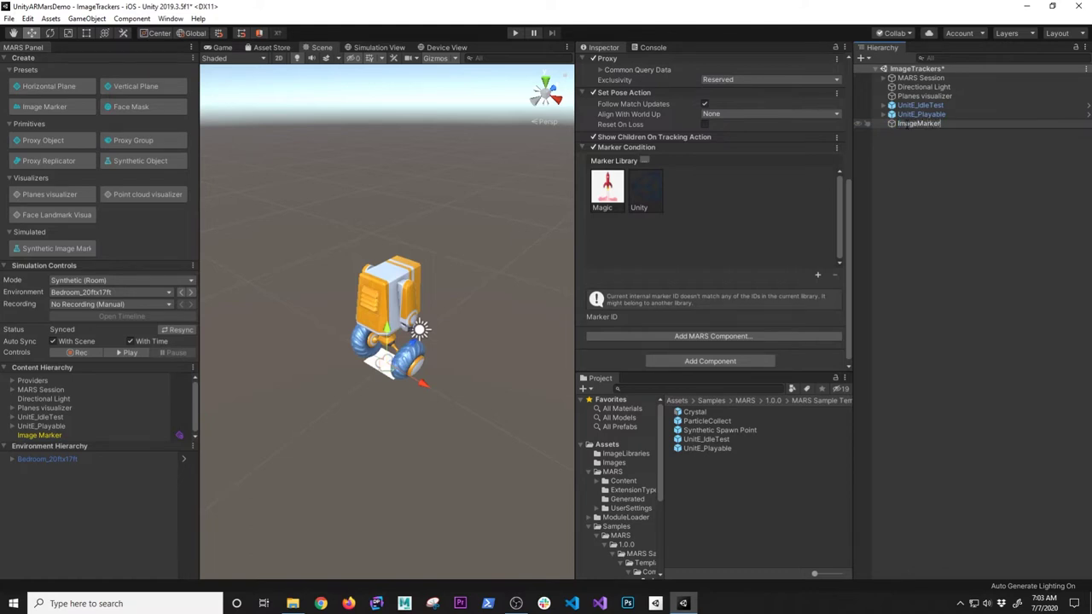
pyautogui.write('Fol')
pyautogui.write('MLRockje')
pyautogui.write('t')
pyautogui.press('Return')
# Step: Duplicate ImageMarkerForMLRocket and name the copy ImageMarkerForUnityLogo
pyautogui.hotkey('ctrl', 'd')
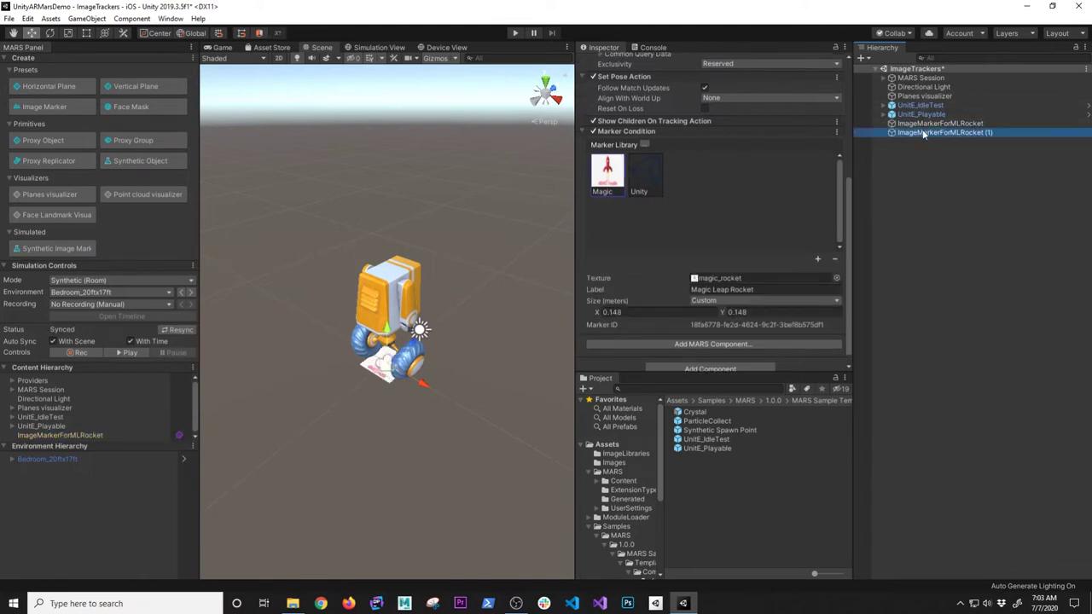
pyautogui.click(949, 134)
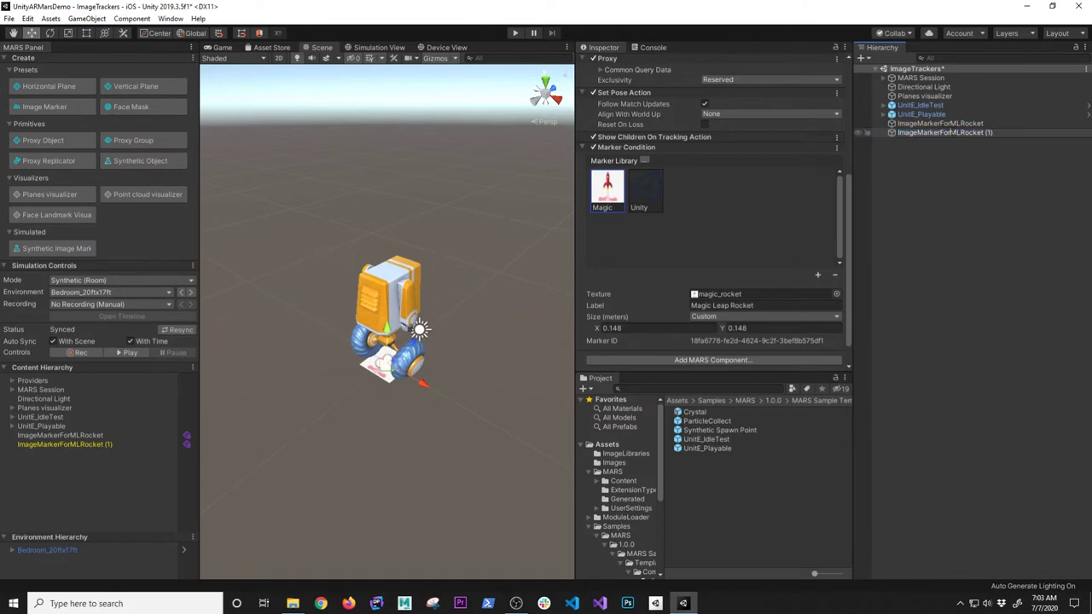
pyautogui.moveTo(950, 133); pyautogui.dragTo(993, 133)
pyautogui.write('UnityLogo')
pyautogui.press('Return')
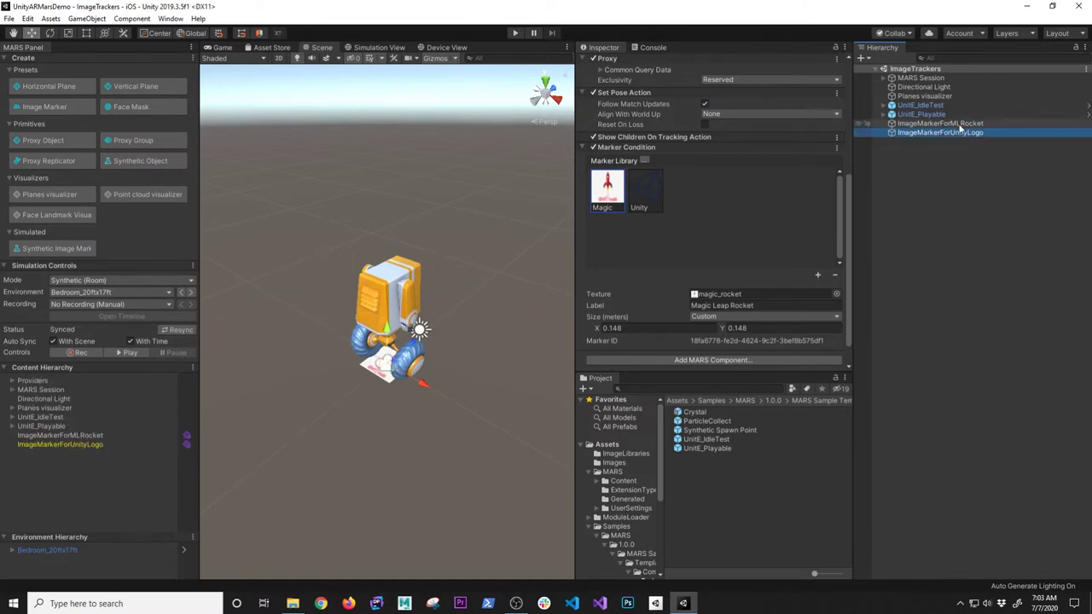
# Step: Assign the Unity Logo marker to ImageMarkerForUnityLogo and reassign the Magic Leap Rocket marker to ImageMarkerForMLRocket
pyautogui.click(645, 189)
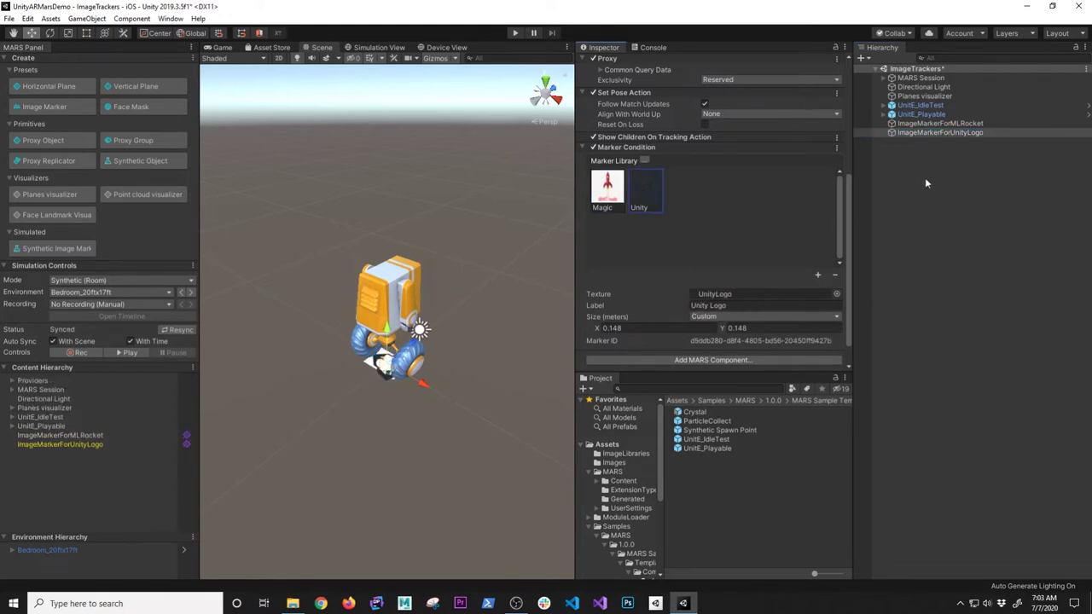
pyautogui.hotkey('ctrl', 's')
pyautogui.click(916, 124)
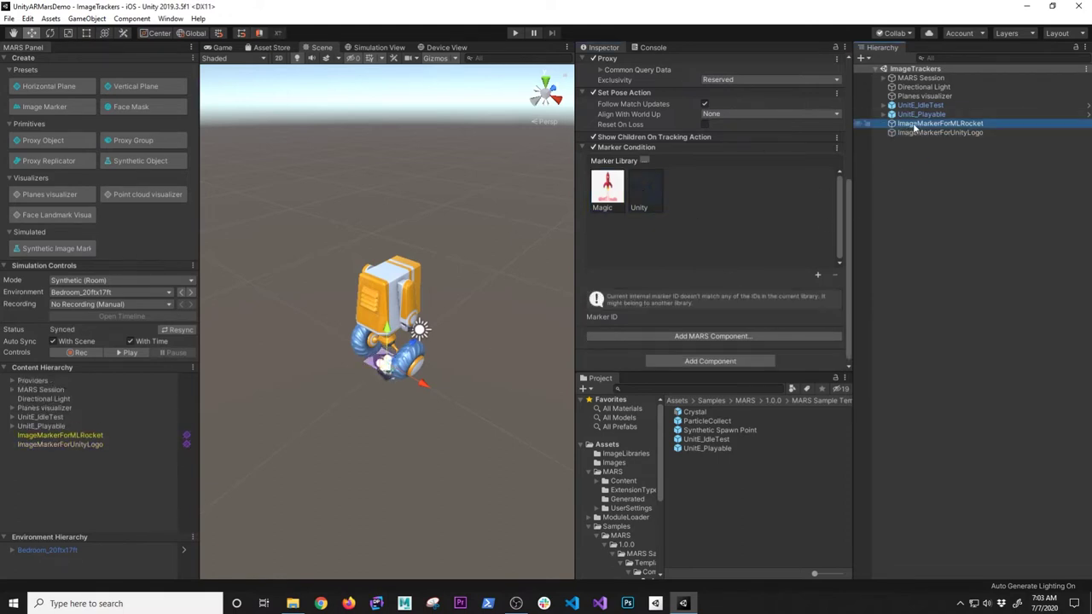
pyautogui.click(611, 188)
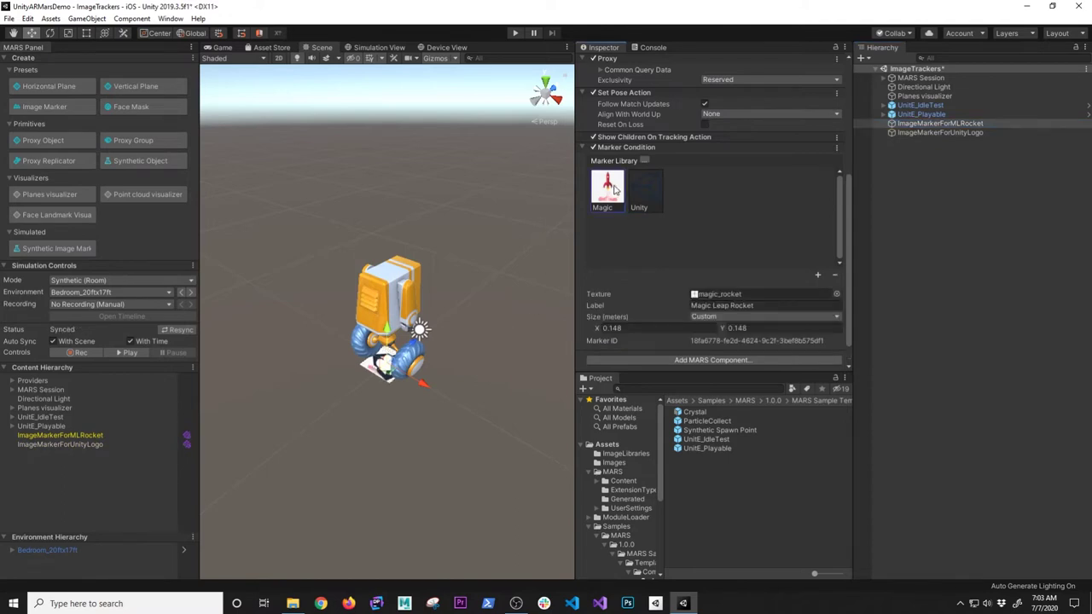
# Step: Move ImageMarkerForMLRocket to about -0.295 along Z to examine its image and size presets, and reset its Z position to 0
pyautogui.moveTo(421, 352)
pyautogui.mouseDown()
pyautogui.moveTo(350, 398)
pyautogui.moveTo(505, 347)
pyautogui.moveTo(443, 375)
pyautogui.moveTo(437, 358)
pyautogui.mouseUp()
pyautogui.scroll(2, 534, 277)
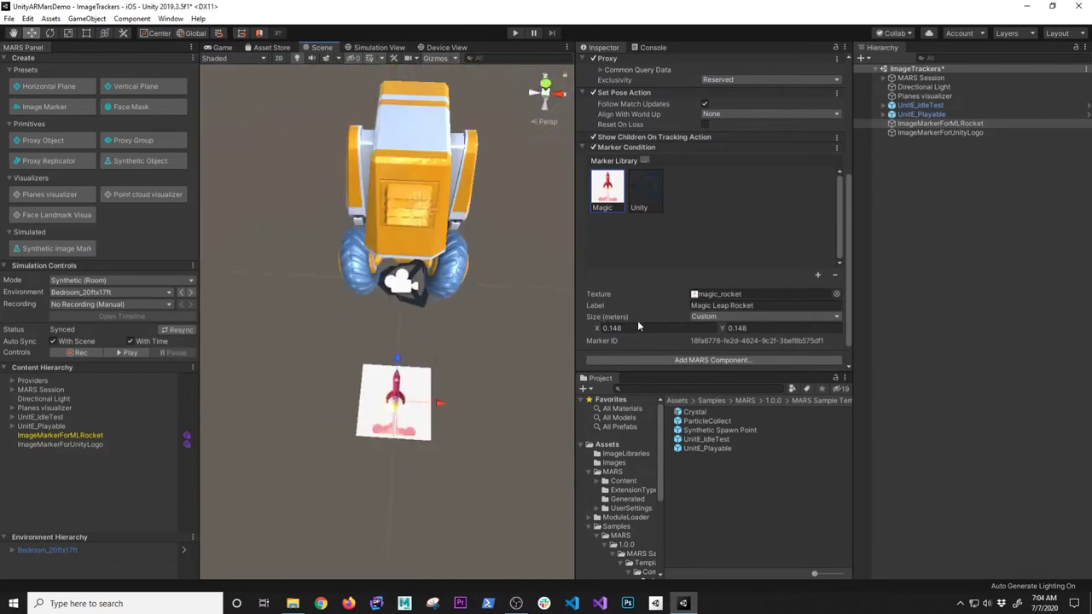
pyautogui.scroll(-1, 641, 326)
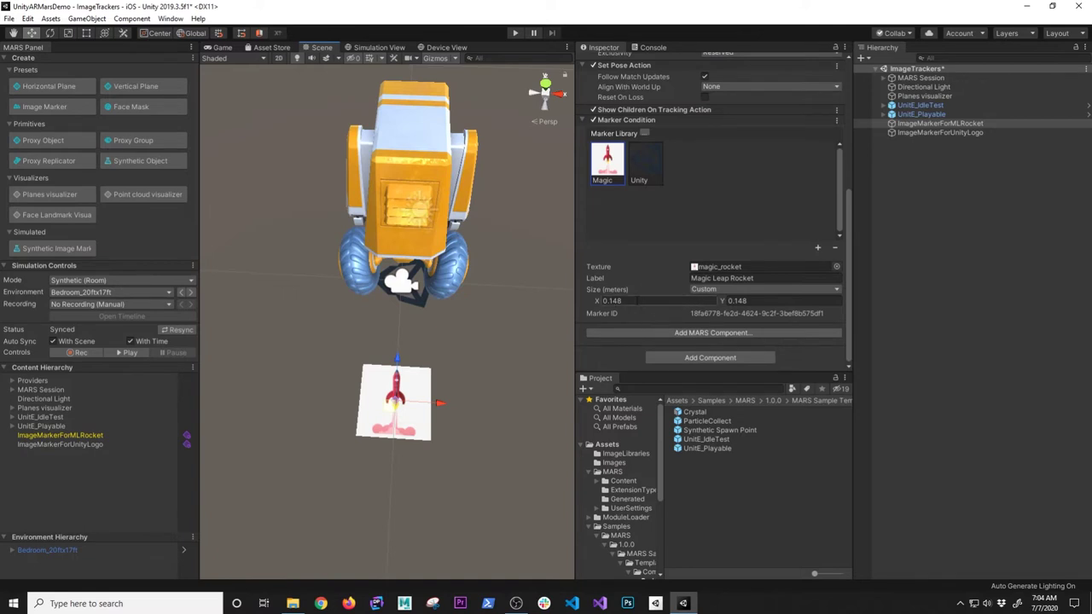
pyautogui.click(704, 290)
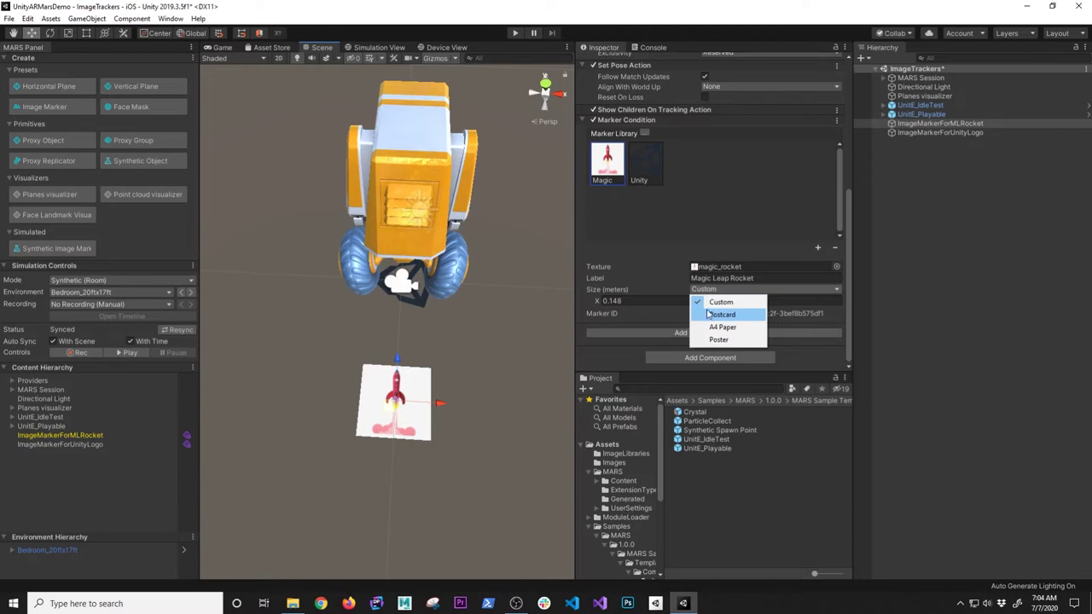
pyautogui.click(653, 284)
pyautogui.keyDown('alt'); pyautogui.moveTo(463, 302); pyautogui.dragTo(433, 268); pyautogui.keyUp('alt')
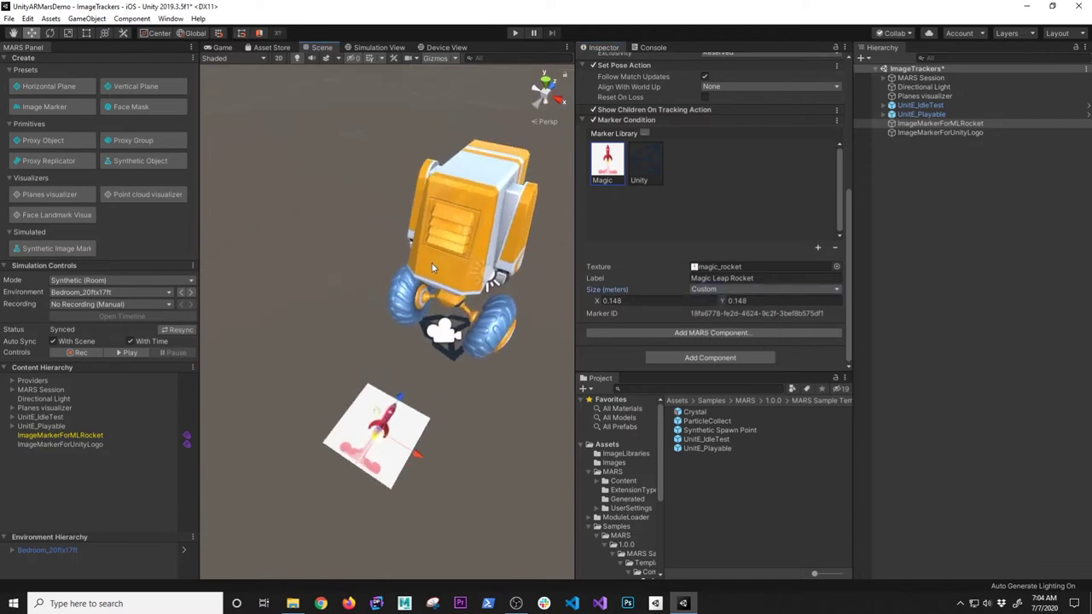
pyautogui.scroll(5, 754, 104)
pyautogui.click(813, 106)
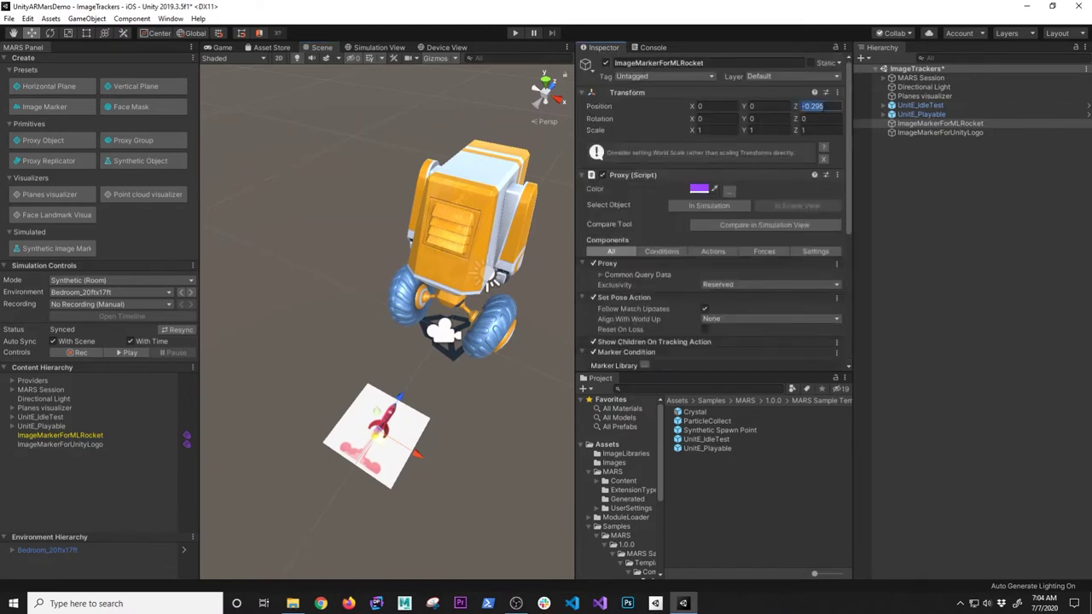
pyautogui.write('0')
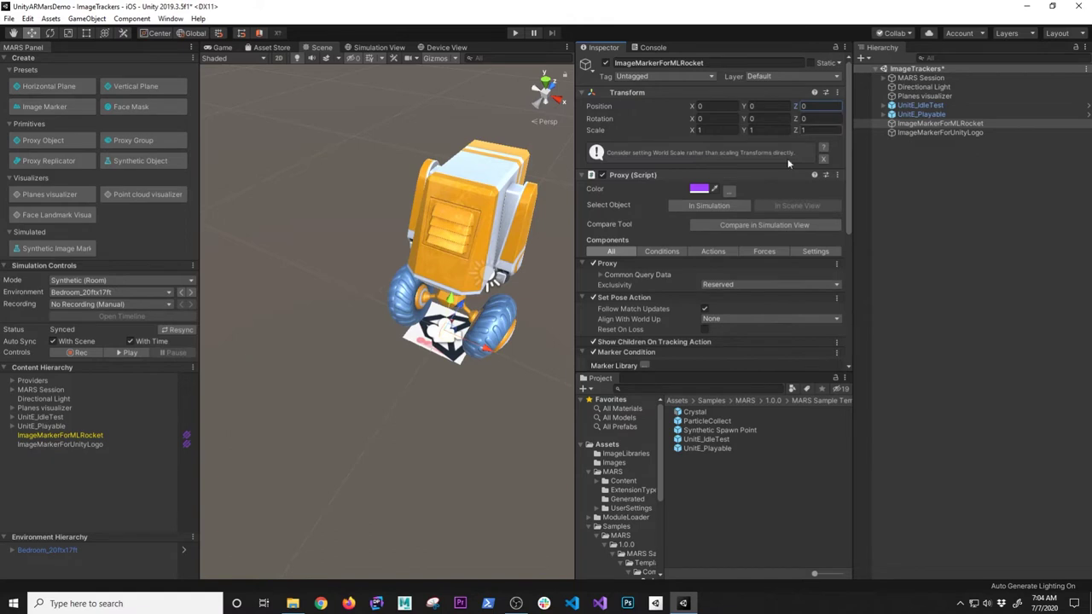
# Step: Set the Magic Leap Rocket marker's custom size to 0.25 m in X and 0.35 m in Y
pyautogui.scroll(-5, 768, 256)
pyautogui.click(680, 329)
pyautogui.write('25')
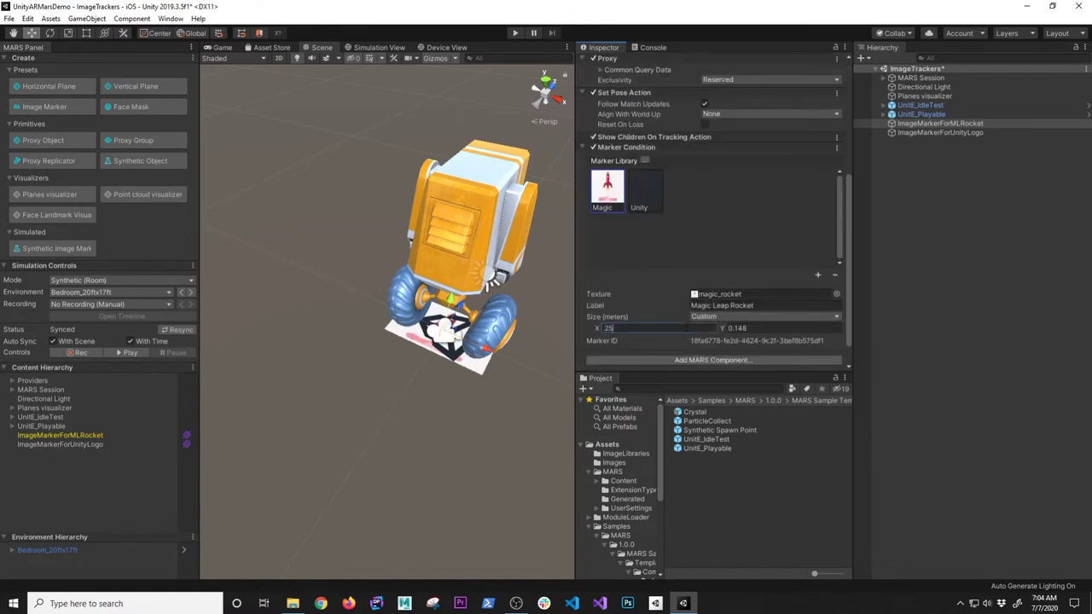
pyautogui.press('BackSpace')
pyautogui.write('0.25')
pyautogui.press('Tab')
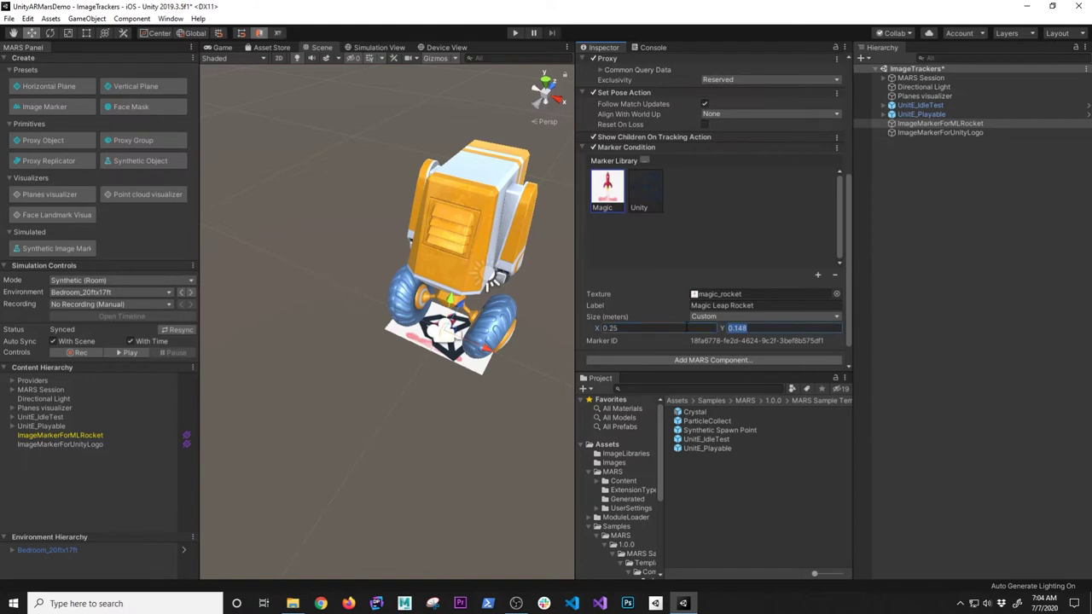
pyautogui.write('0.25')
pyautogui.click(759, 325)
pyautogui.write('0')
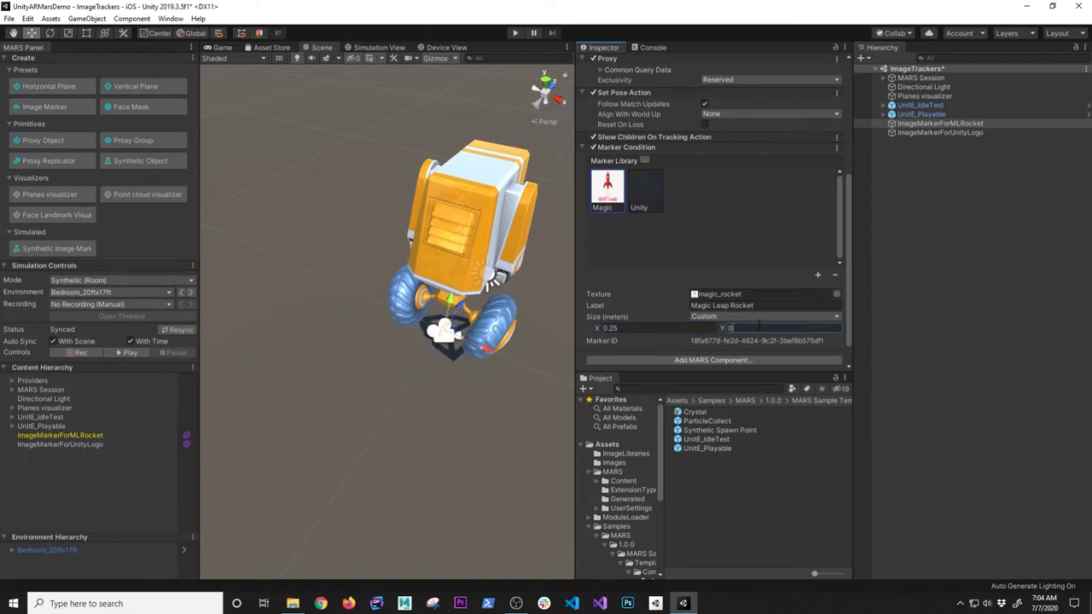
pyautogui.write('.4')
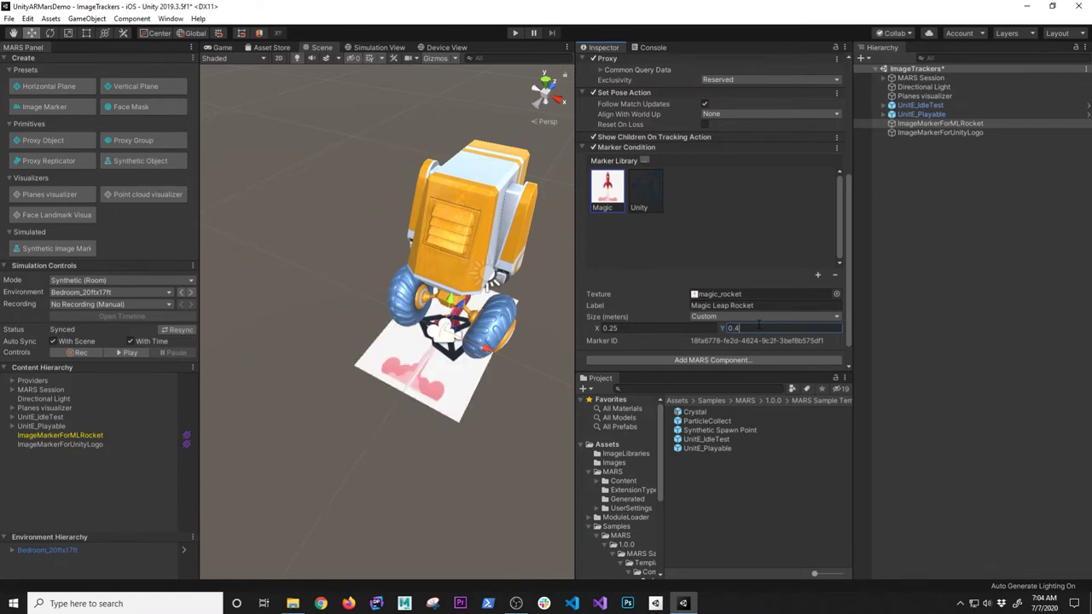
pyautogui.press('BackSpace')
pyautogui.write('35')
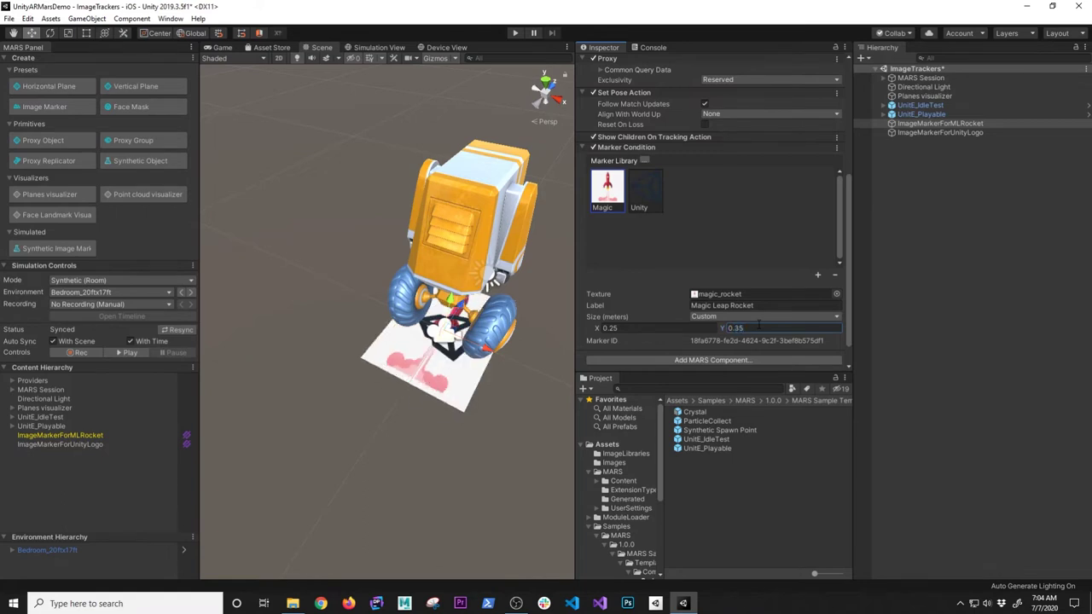
# Step: Save the scene and set the Unity Logo marker's custom size to 0.25 m in both X and Y on ImageMarkerForUnityLogo
pyautogui.hotkey('ctrl', 's')
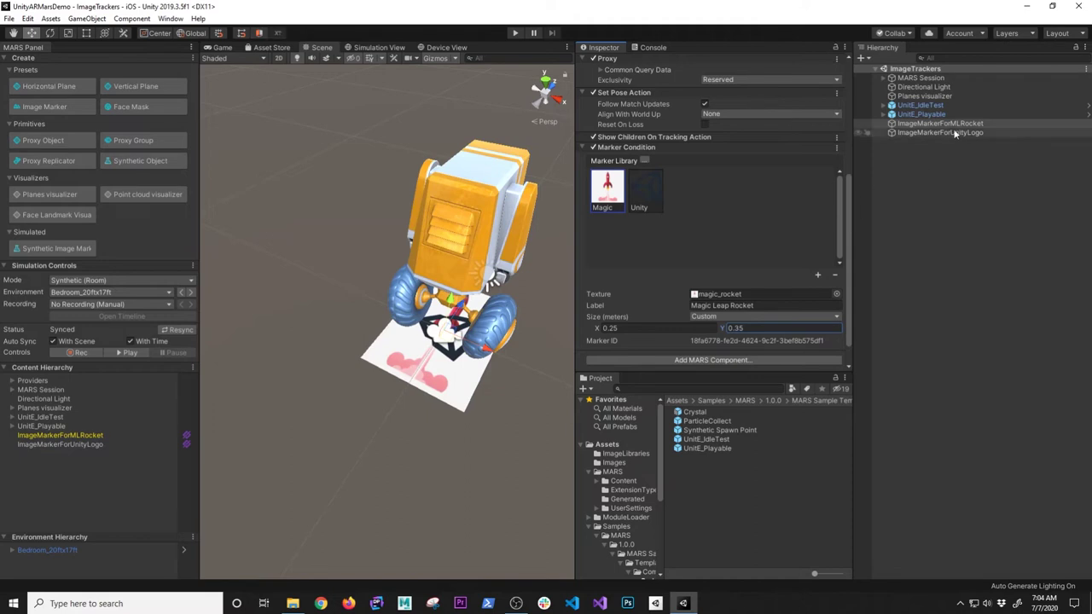
pyautogui.hotkey('shift', 'Tab')
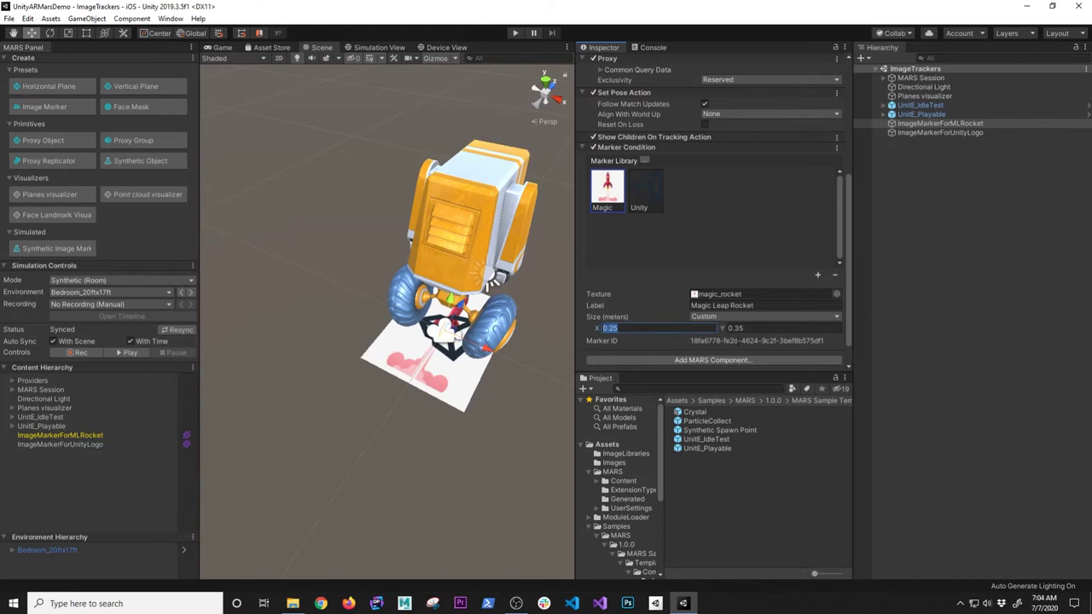
pyautogui.click(919, 131)
pyautogui.click(653, 327)
pyautogui.write('0.25')
pyautogui.click(738, 328)
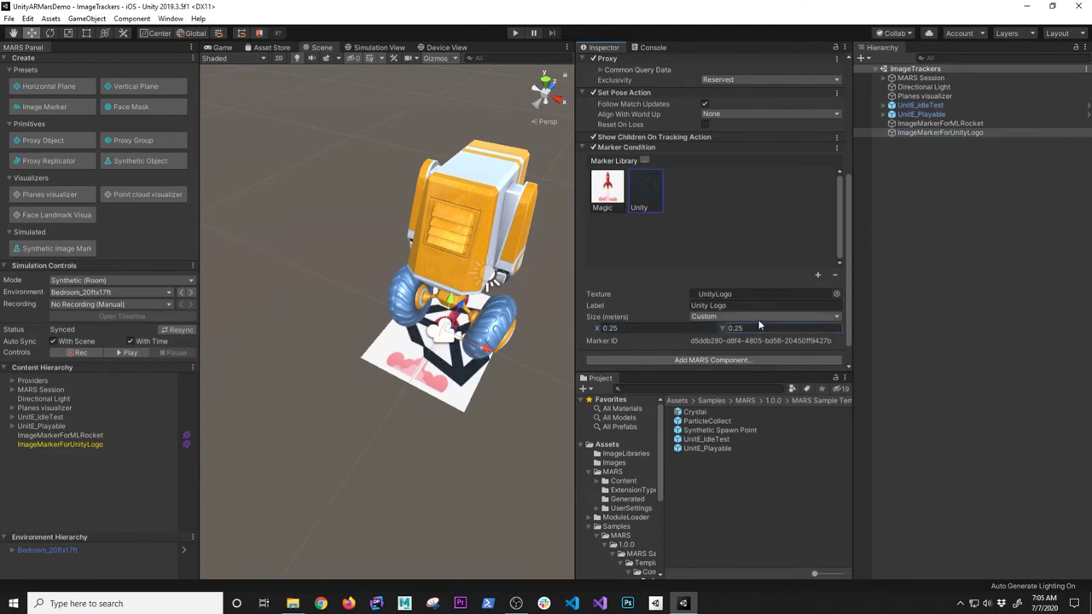
pyautogui.press('Return')
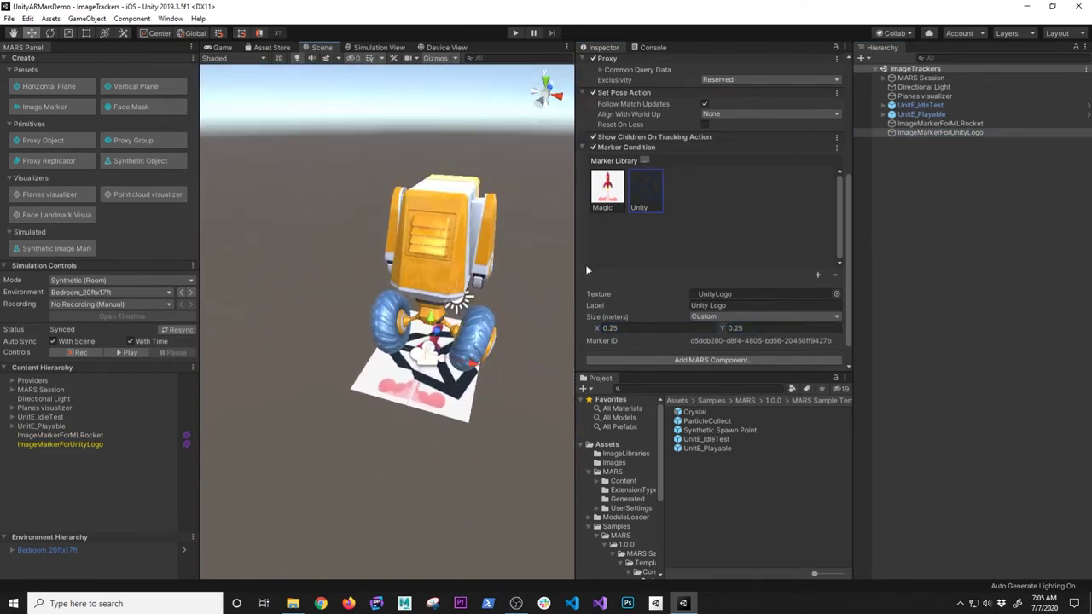
# Step: Move ImageMarkerForMLRocket about 0.41 along X, clear of the robots, and save the scene
pyautogui.click(939, 123)
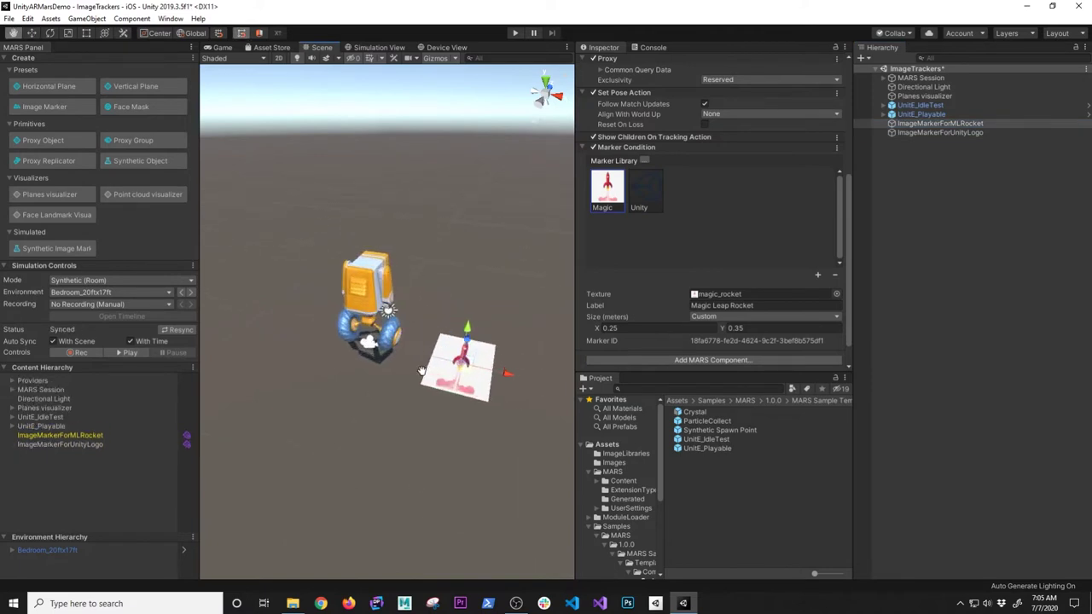
pyautogui.moveTo(406, 297)
pyautogui.keyDown('alt'); pyautogui.mouseDown()
pyautogui.moveTo(296, 298)
pyautogui.moveTo(516, 248)
pyautogui.mouseUp(); pyautogui.keyUp('alt')
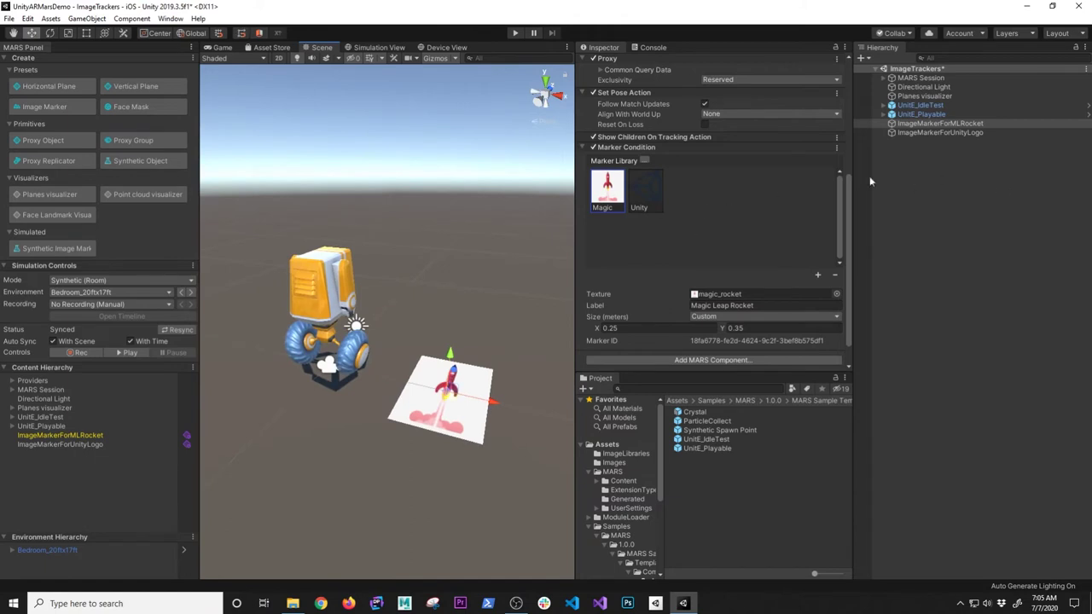
pyautogui.hotkey('ctrl', 's')
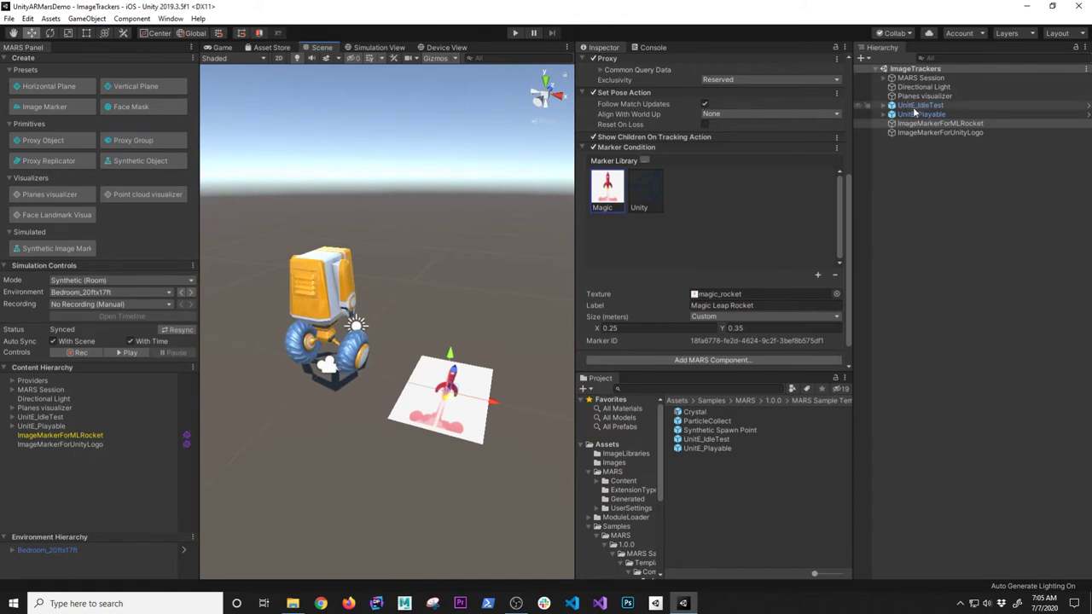
# Step: Parent UnitE_IdleTest to ImageMarkerForMLRocket with its X position at 0, and parent UnitE_Playable to ImageMarkerForUnityLogo
pyautogui.moveTo(923, 106); pyautogui.dragTo(940, 124)
pyautogui.click(708, 116)
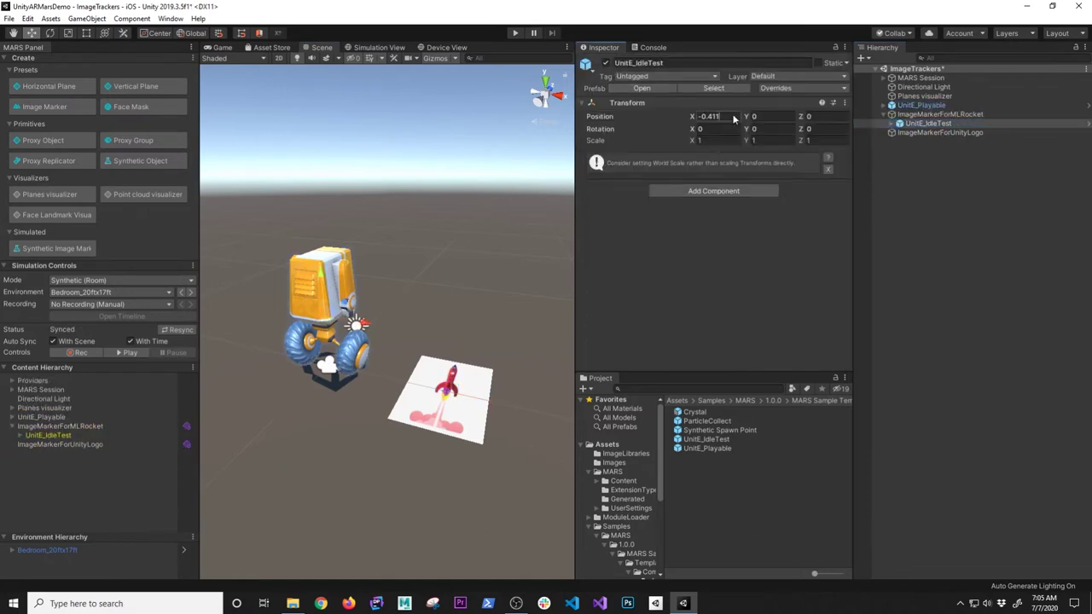
pyautogui.write('0')
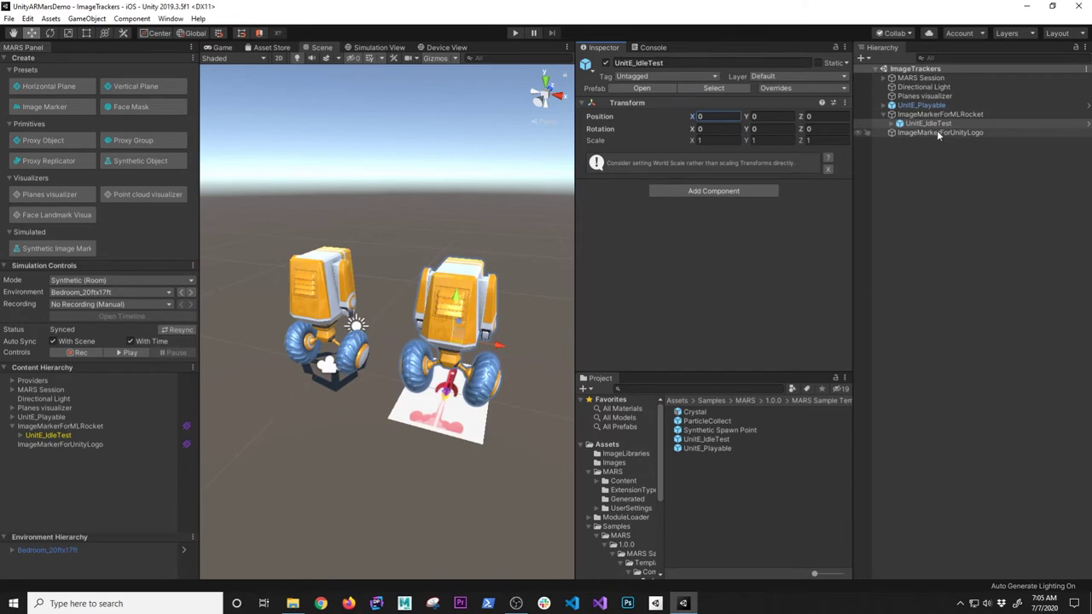
pyautogui.moveTo(925, 105); pyautogui.dragTo(925, 133)
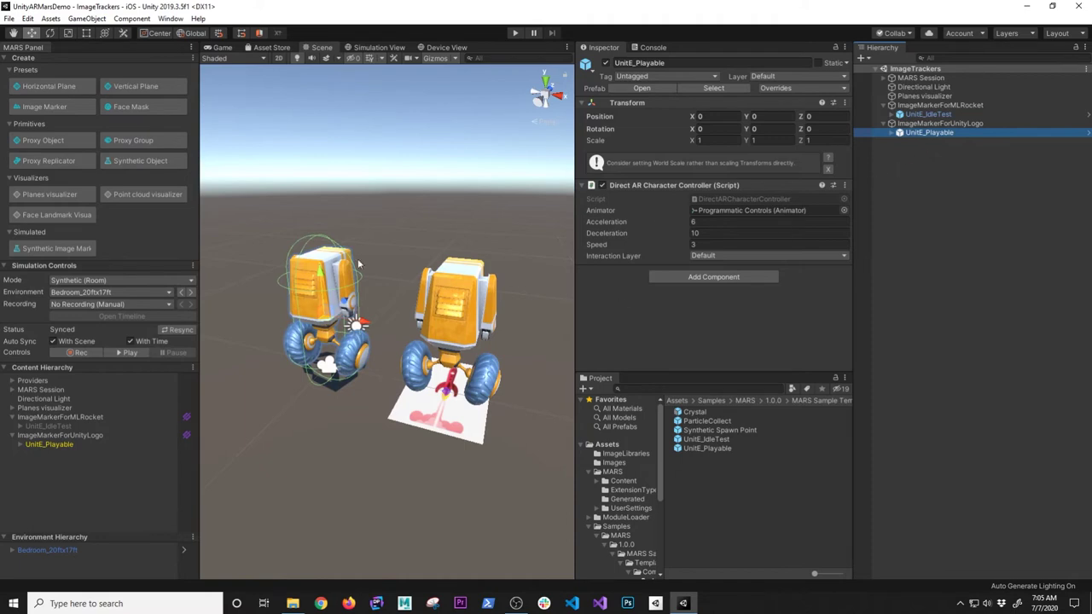
# Step: Review ImageMarkerForUnityLogo's proxy settings and marker condition, and check how the content appears in the bedroom simulation
pyautogui.click(925, 124)
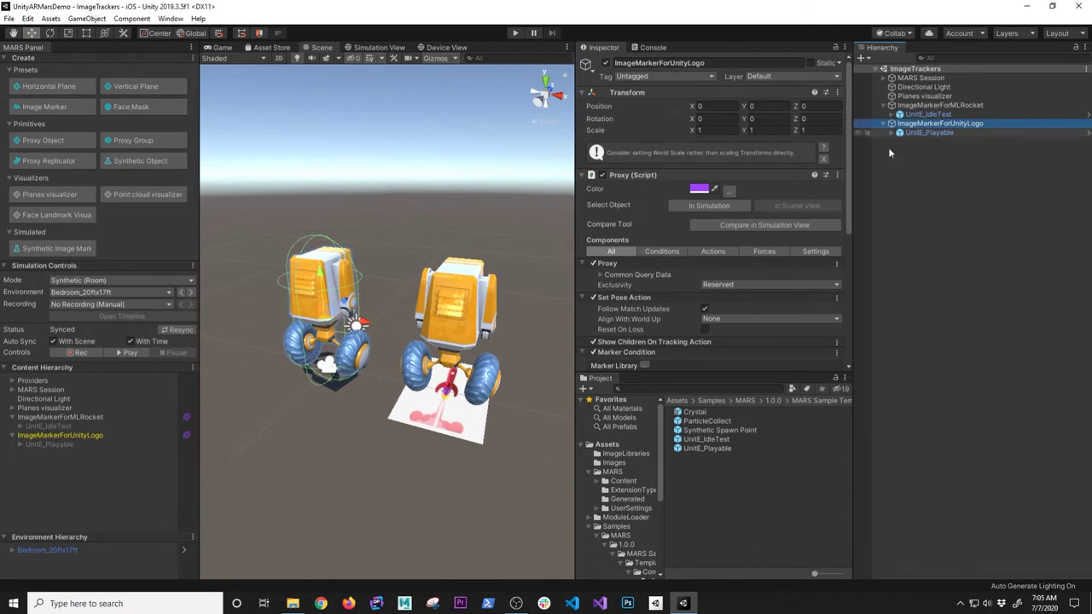
pyautogui.scroll(-3, 685, 248)
pyautogui.scroll(-4, 685, 248)
pyautogui.scroll(6, 665, 248)
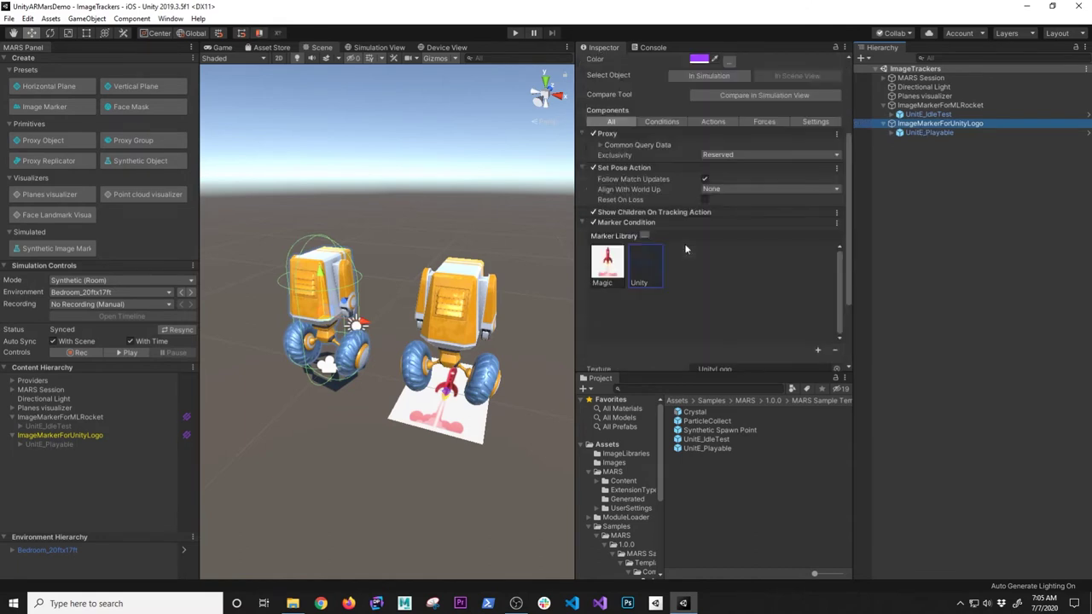
pyautogui.keyDown('alt'); pyautogui.moveTo(337, 400); pyautogui.dragTo(332, 368); pyautogui.keyUp('alt')
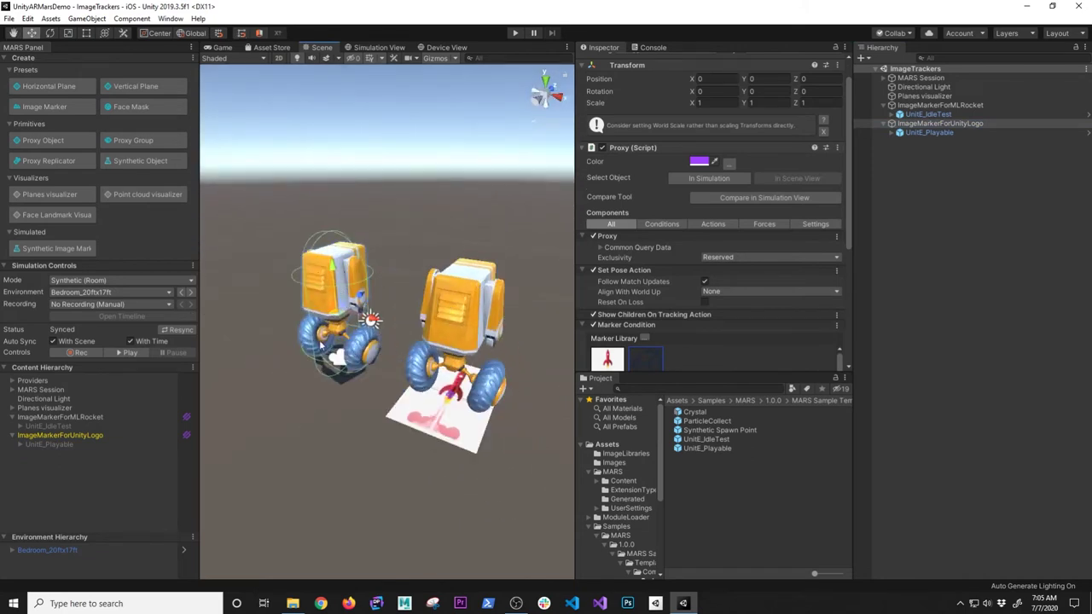
pyautogui.click(376, 47)
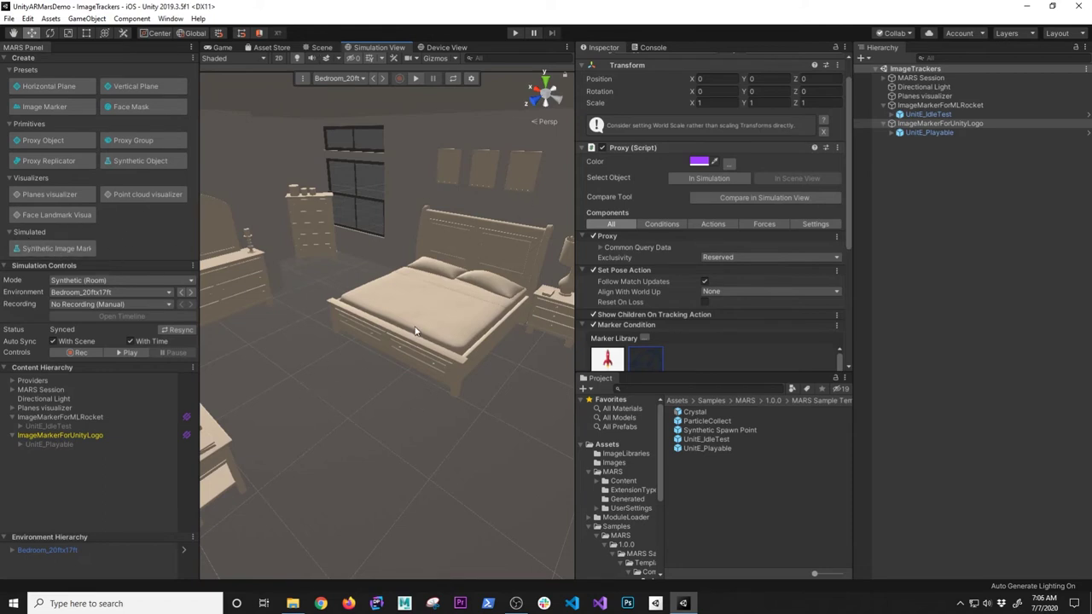
# Step: Return to the scene and reset ImageMarkerForMLRocket's X position to 0
pyautogui.click(322, 47)
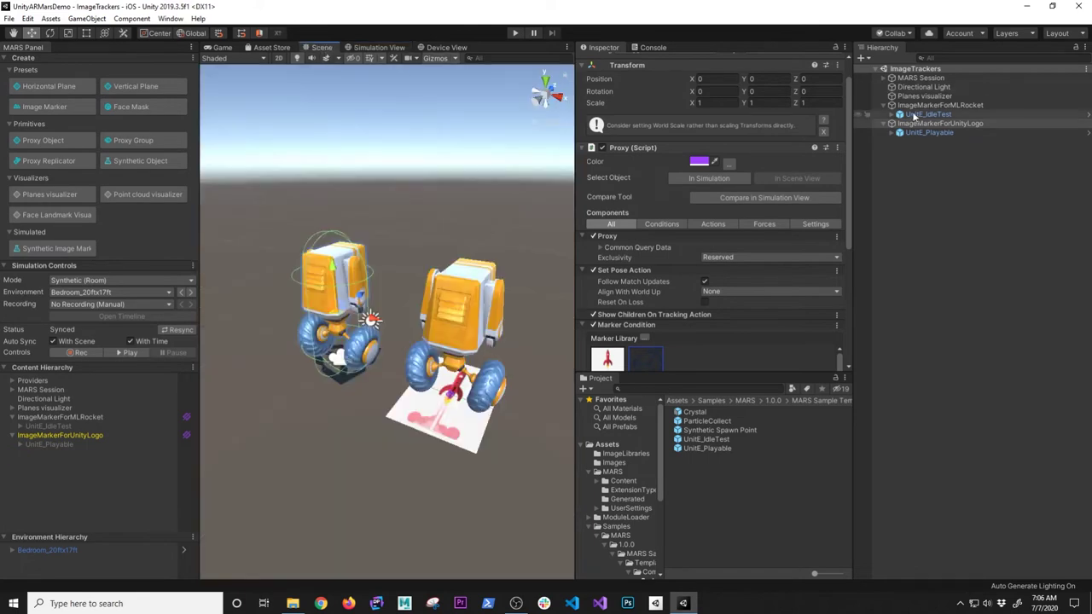
pyautogui.click(938, 105)
pyautogui.click(712, 106)
pyautogui.write('0')
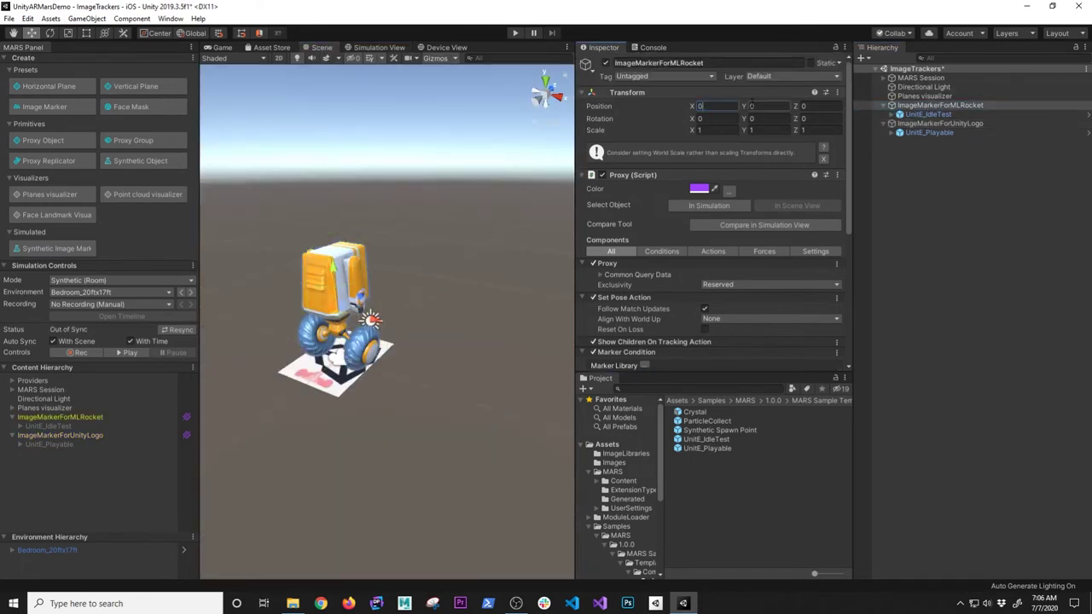
pyautogui.click(939, 123)
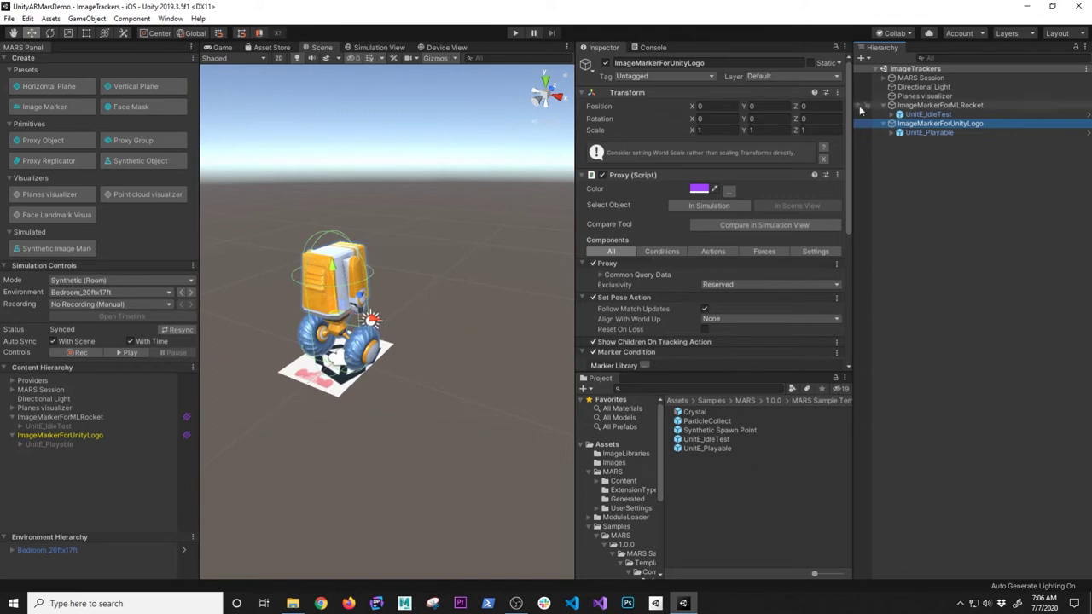
# Step: Try raising UnitE_IdleTest to about 0.295 along Y above its marker, and undo the move
pyautogui.click(938, 115)
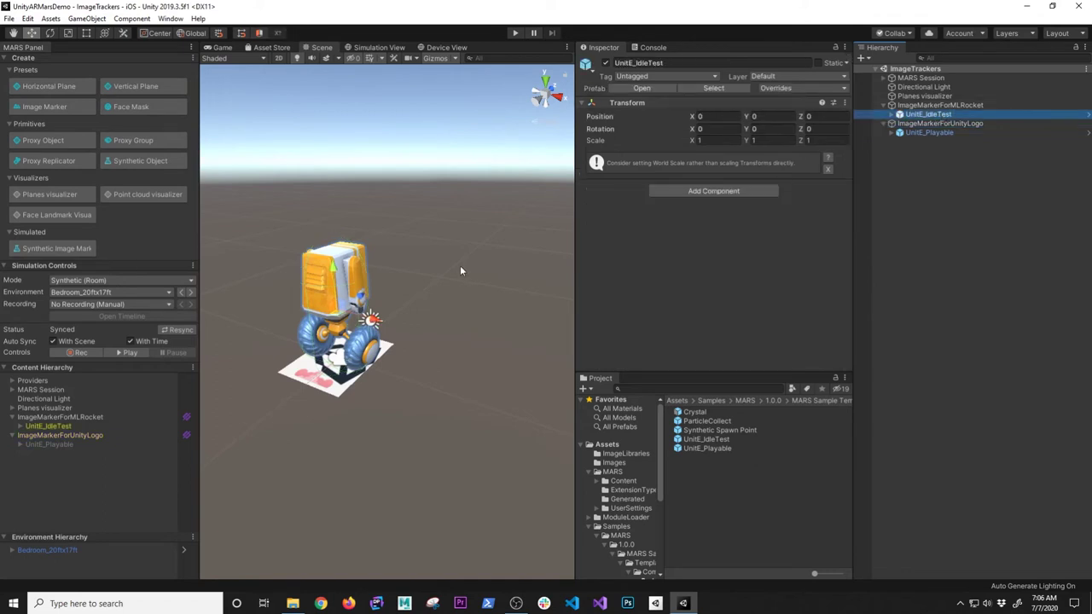
pyautogui.click(808, 140)
pyautogui.press('Return')
pyautogui.click(399, 325)
pyautogui.moveTo(435, 331); pyautogui.dragTo(339, 220)
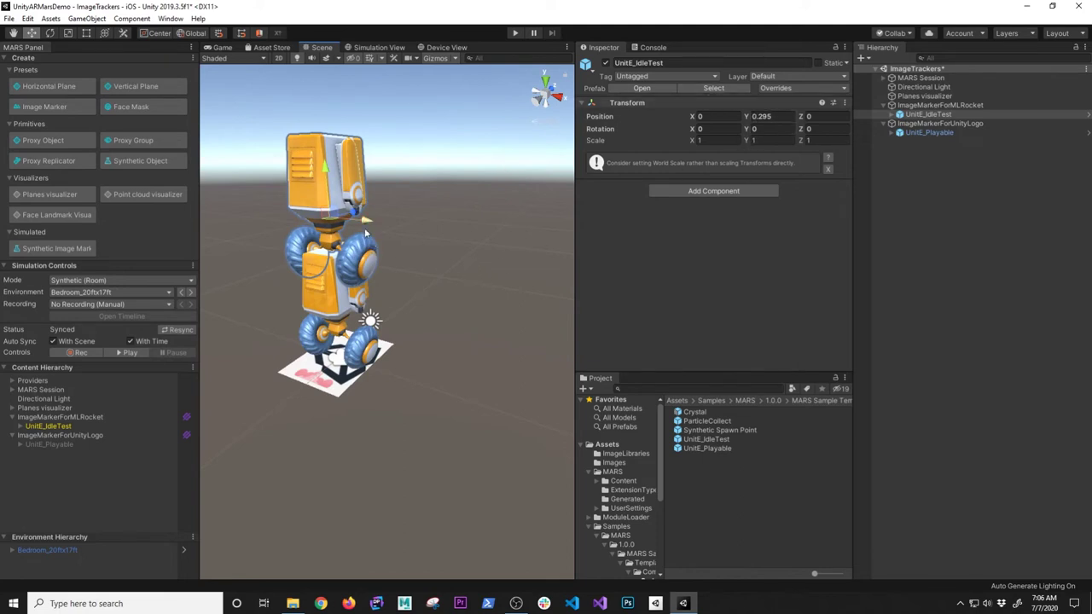
pyautogui.hotkey('ctrl', 'z')
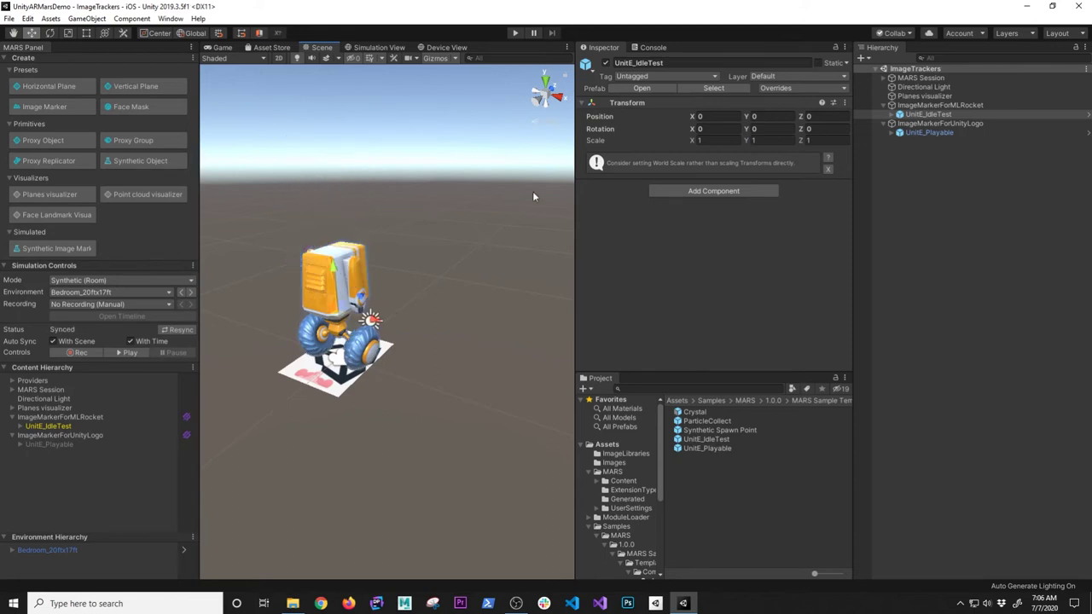
# Step: Add a synthetic image marker to the simulated bedroom and move it onto the bed at about Y 0.54, Z -1.464
pyautogui.click(947, 105)
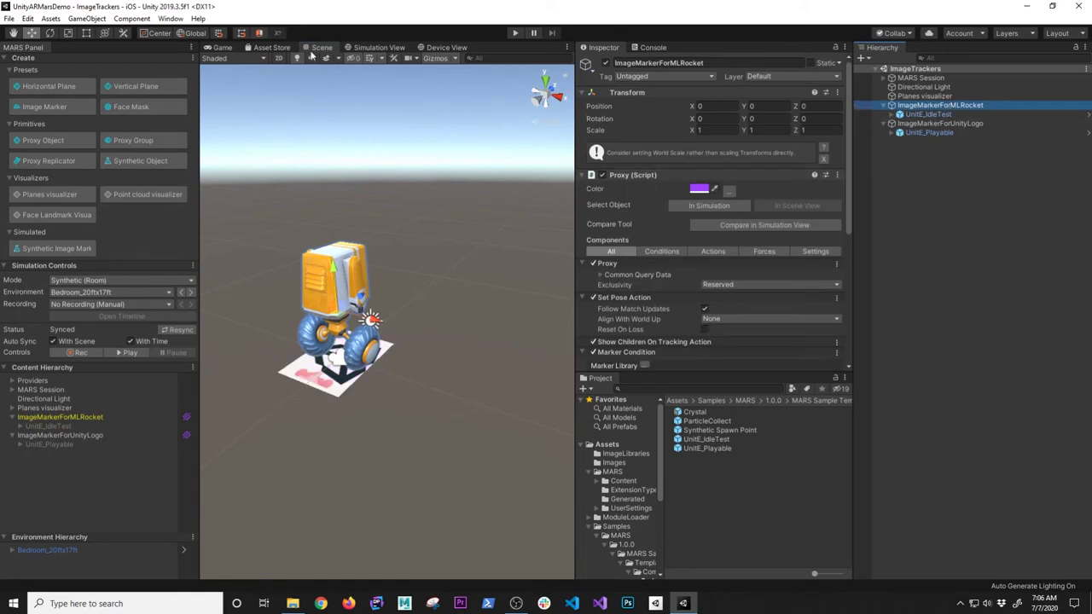
pyautogui.click(360, 46)
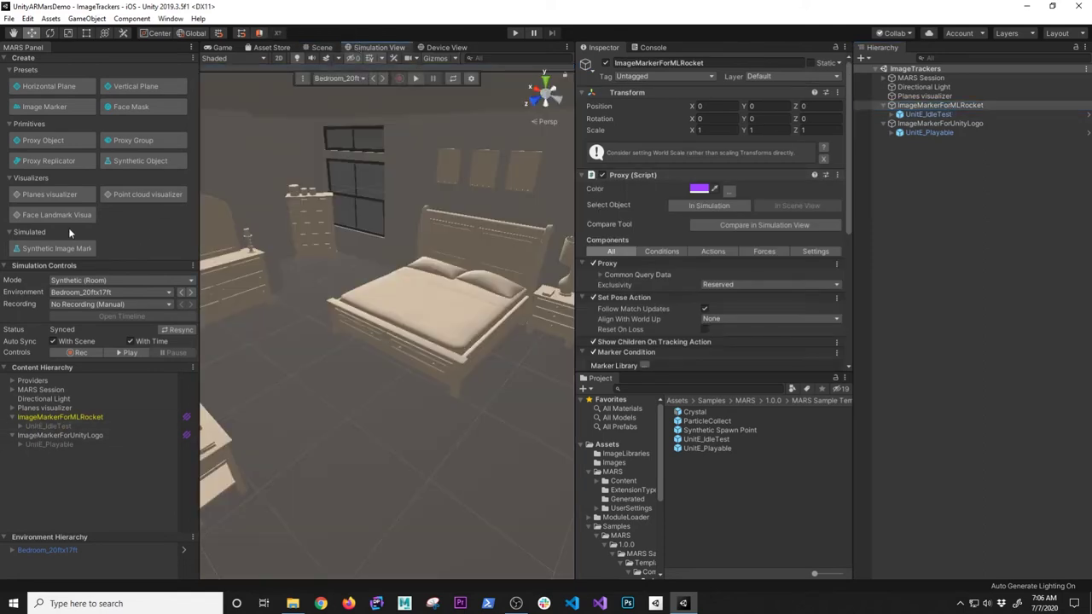
pyautogui.click(38, 248)
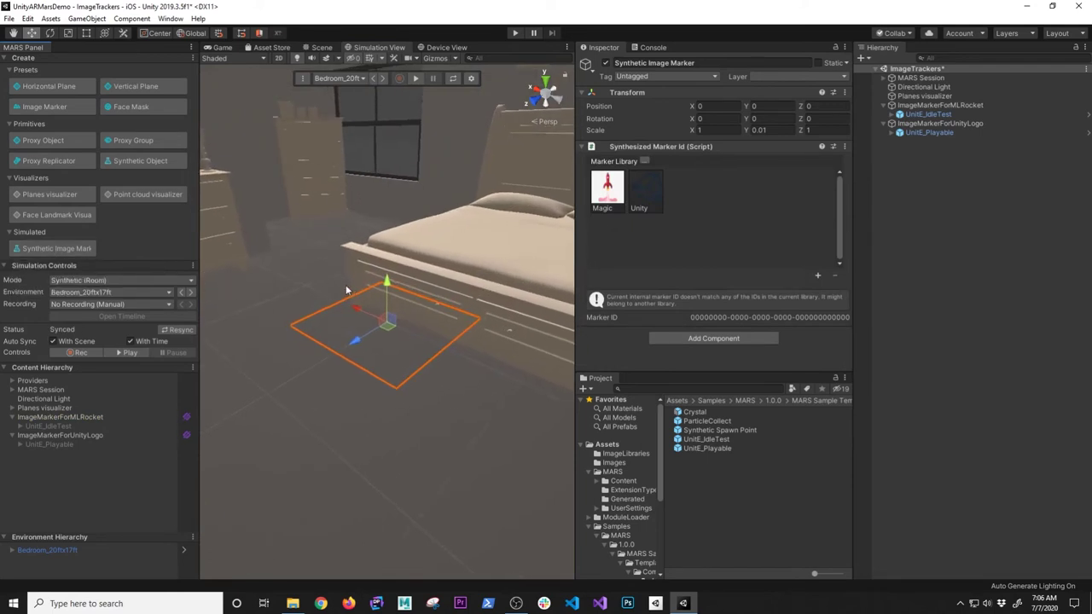
pyautogui.moveTo(346, 284)
pyautogui.keyDown('alt'); pyautogui.mouseDown()
pyautogui.moveTo(494, 314)
pyautogui.moveTo(316, 309)
pyautogui.moveTo(493, 313)
pyautogui.moveTo(524, 256)
pyautogui.moveTo(530, 193)
pyautogui.moveTo(582, 230)
pyautogui.mouseUp(); pyautogui.keyUp('alt')
pyautogui.press('w')
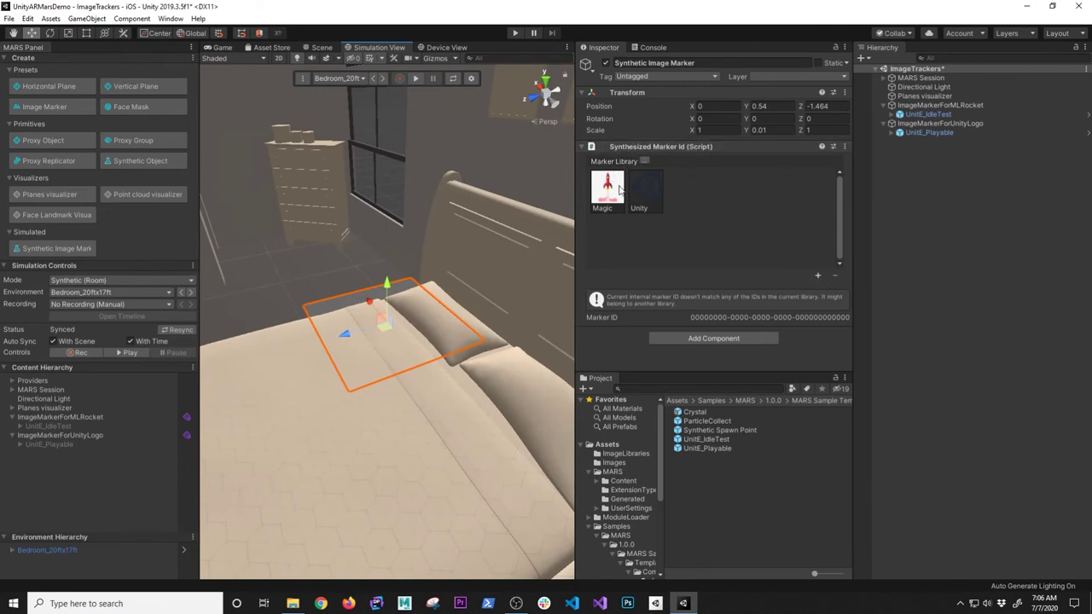
# Step: Assign the Magic Leap Rocket image to the synthetic marker and move it to about X -0.567, Y 0.602, Z -0.759 on the bed
pyautogui.click(617, 196)
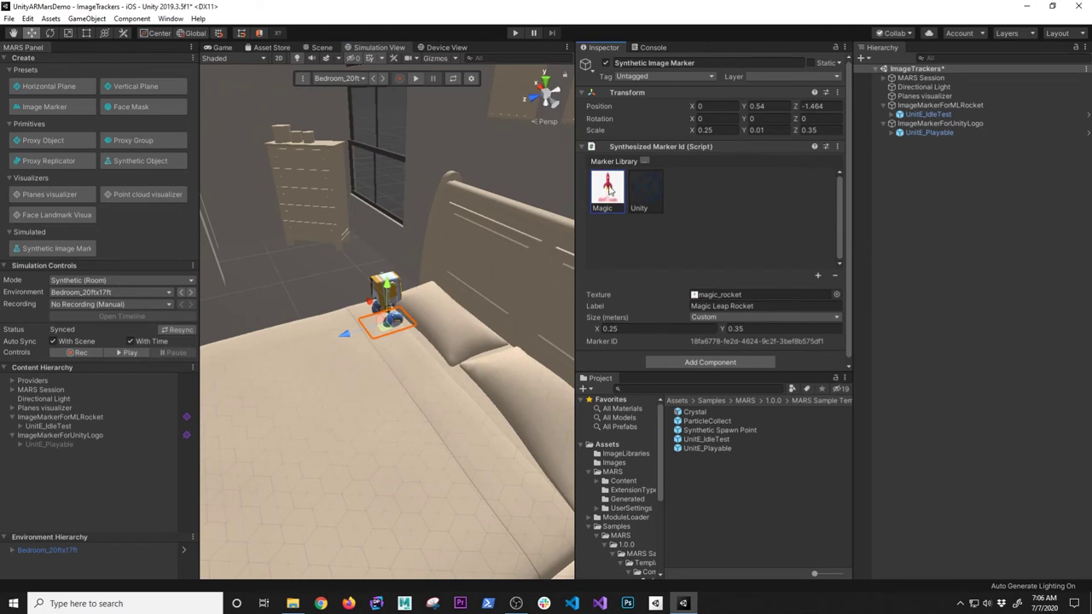
pyautogui.moveTo(478, 328)
pyautogui.keyDown('alt'); pyautogui.mouseDown()
pyautogui.moveTo(323, 320)
pyautogui.moveTo(437, 344)
pyautogui.moveTo(519, 317)
pyautogui.moveTo(401, 307)
pyautogui.mouseUp(); pyautogui.keyUp('alt')
pyautogui.press('f')
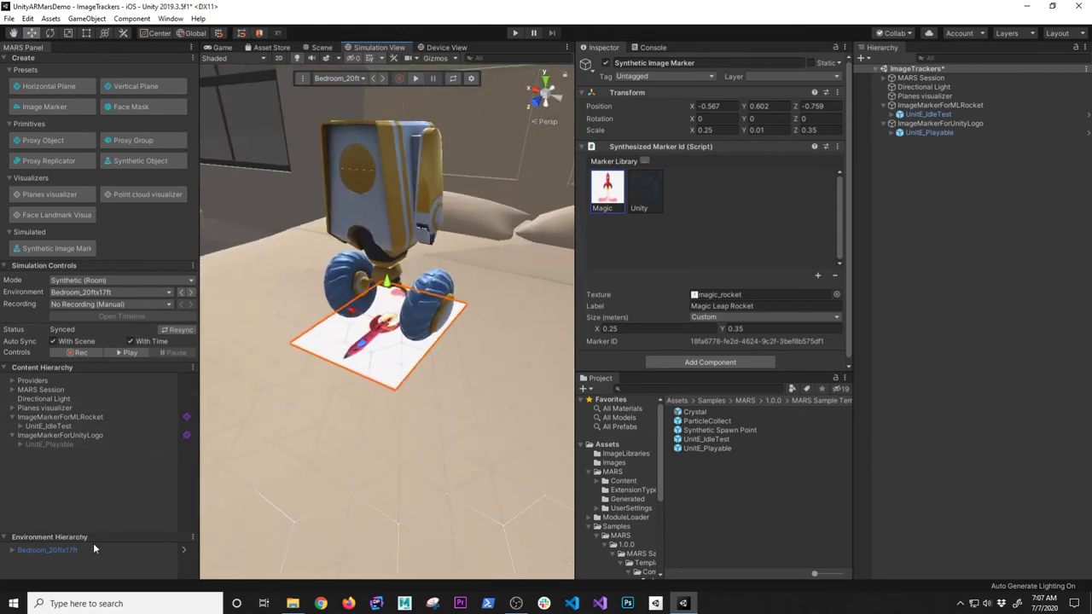
# Step: Expand the bedroom's environment hierarchy and examine the Simulated Markers group, its synthetic image marker and the robot on the bed
pyautogui.click(11, 551)
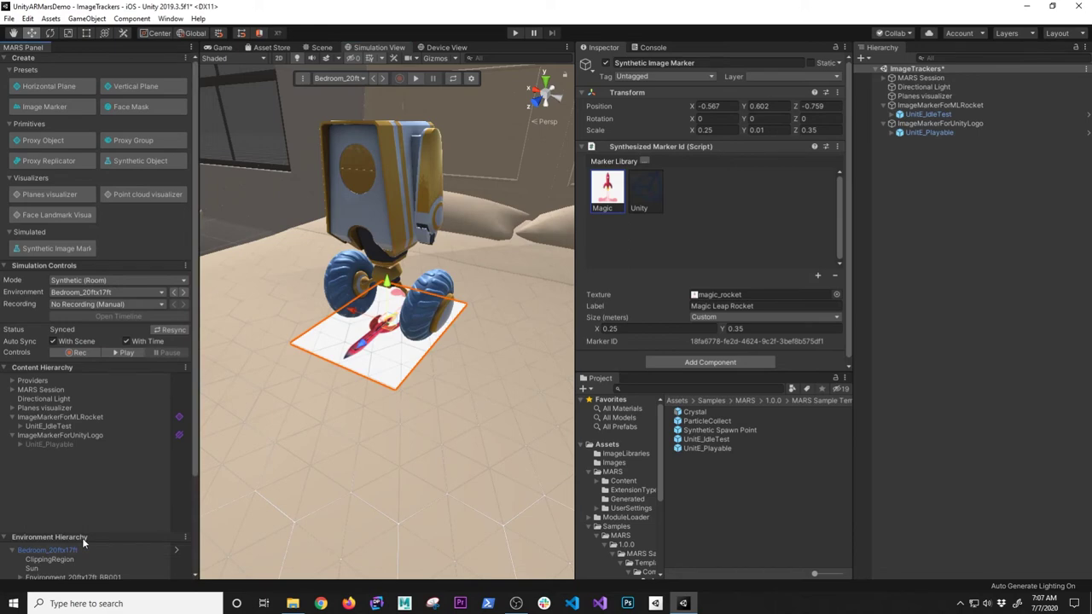
pyautogui.scroll(-3, 102, 512)
pyautogui.click(34, 483)
pyautogui.click(21, 484)
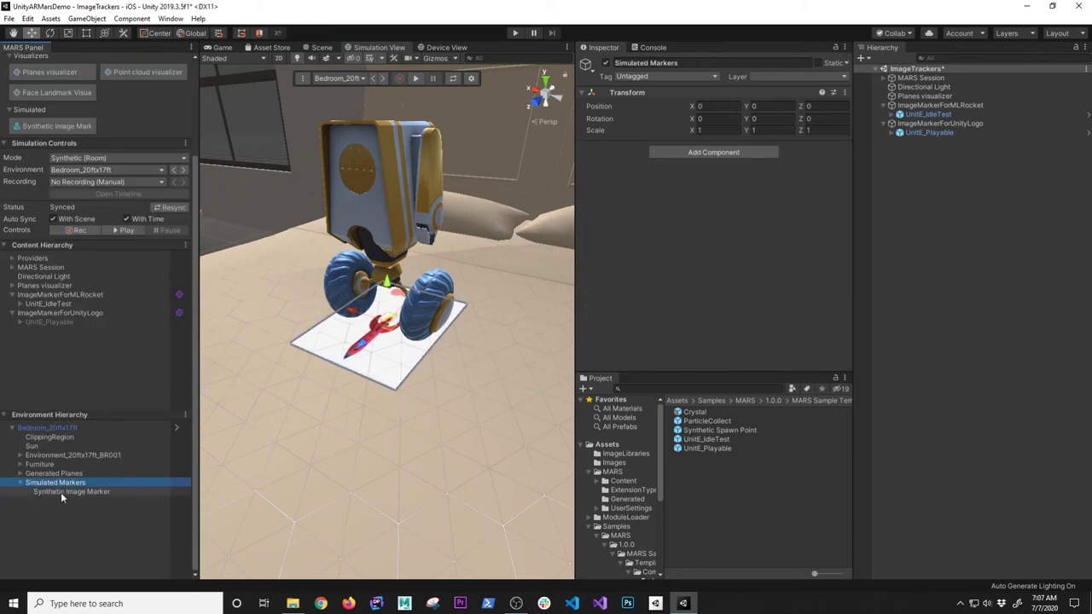
pyautogui.doubleClick(51, 483)
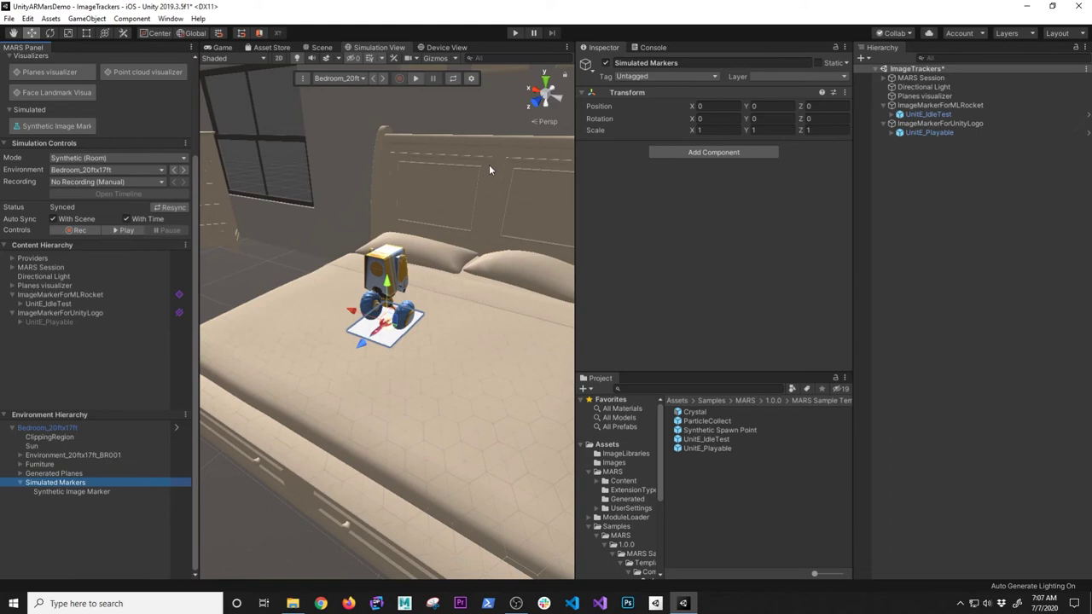
pyautogui.moveTo(498, 294)
pyautogui.keyDown('alt'); pyautogui.mouseDown()
pyautogui.moveTo(502, 312)
pyautogui.moveTo(284, 320)
pyautogui.moveTo(383, 271)
pyautogui.mouseUp(); pyautogui.keyUp('alt')
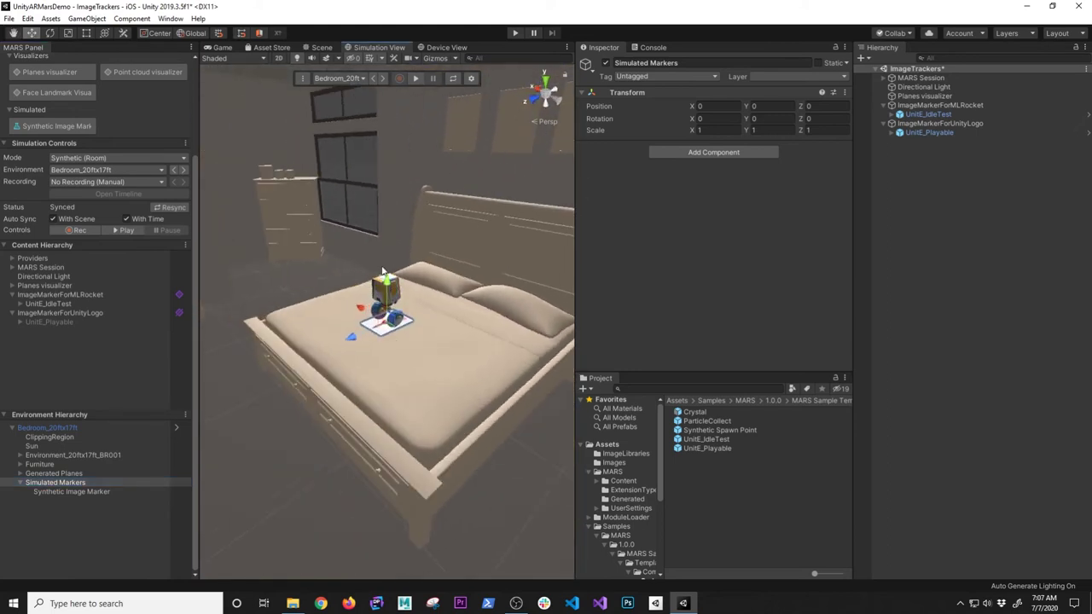
pyautogui.click(77, 492)
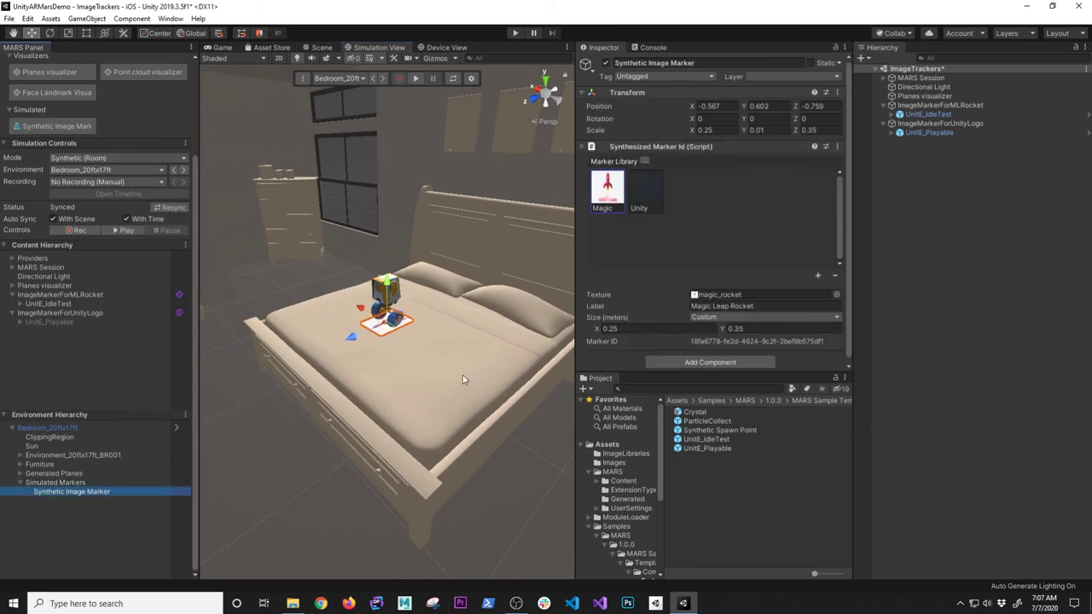
pyautogui.press('f')
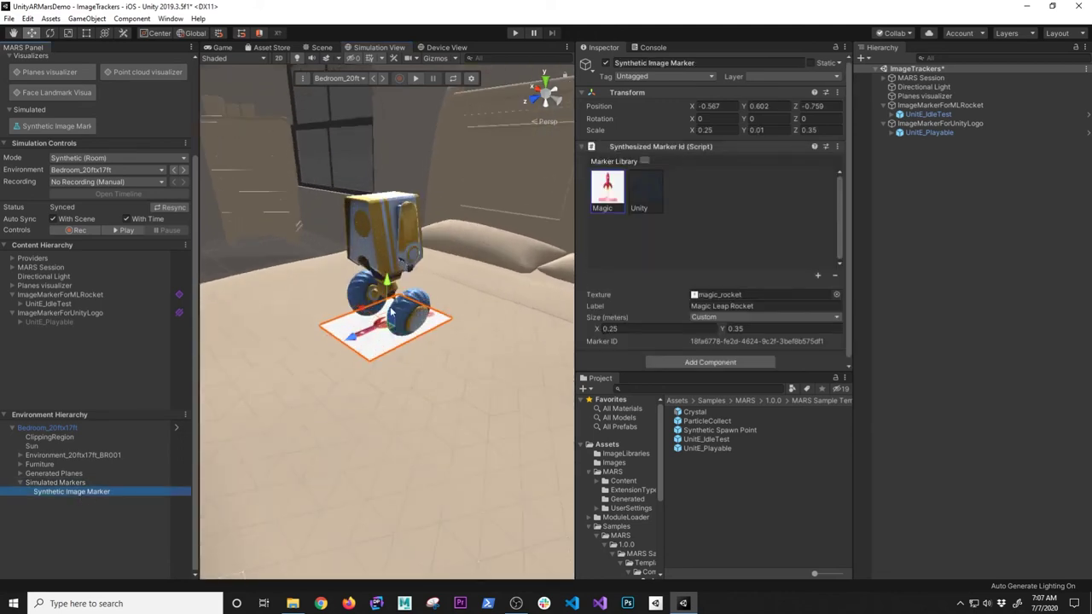
pyautogui.scroll(-5, 389, 312)
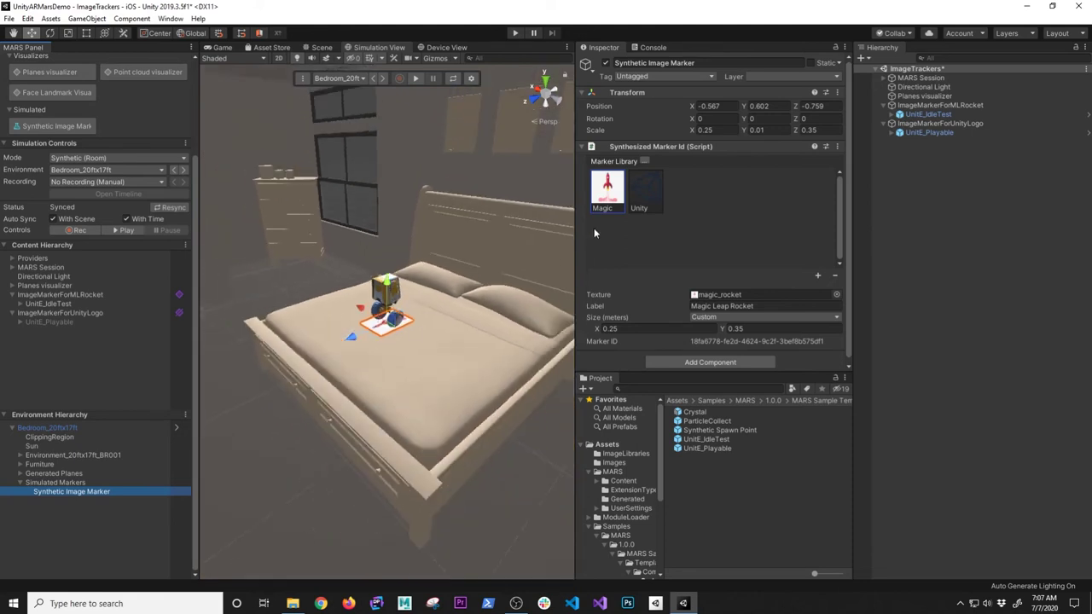
pyautogui.click(94, 483)
pyautogui.click(101, 492)
pyautogui.click(96, 483)
pyautogui.click(93, 491)
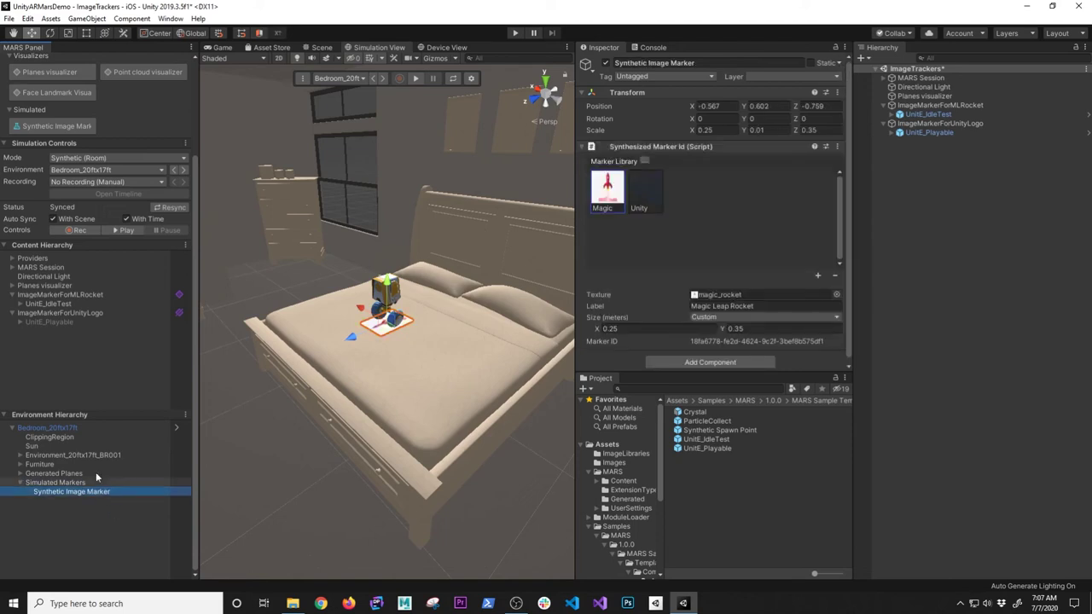
# Step: Add a second synthetic image marker with the Unity Logo image and place it on the bedroom floor at about Y 0.025, Z 1.063
pyautogui.click(54, 128)
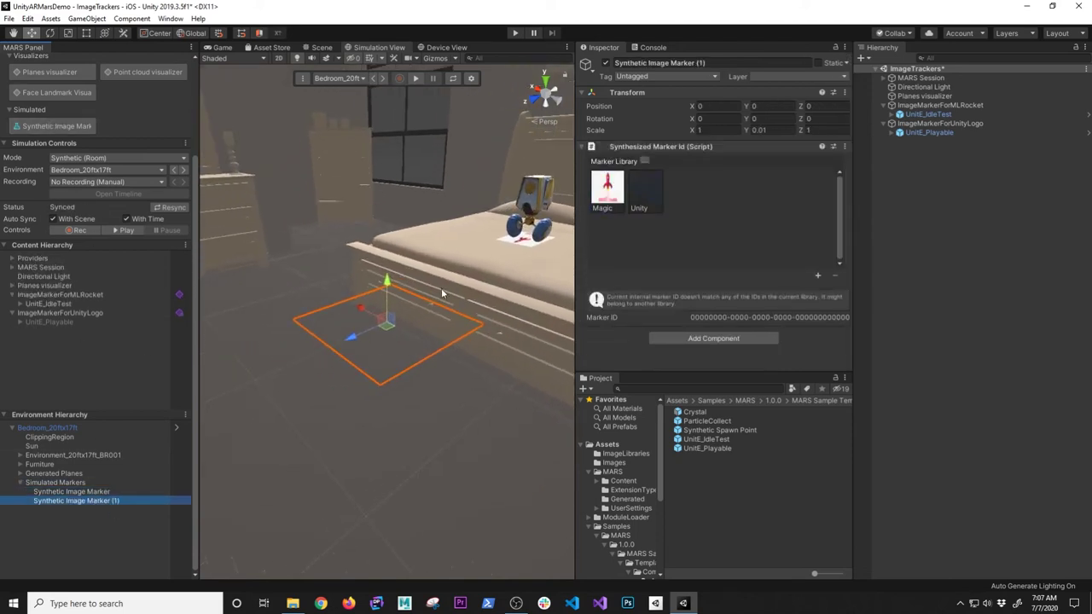
pyautogui.scroll(-5, 371, 333)
pyautogui.moveTo(356, 321)
pyautogui.mouseDown()
pyautogui.moveTo(348, 329)
pyautogui.moveTo(335, 318)
pyautogui.moveTo(333, 363)
pyautogui.moveTo(327, 282)
pyautogui.mouseUp()
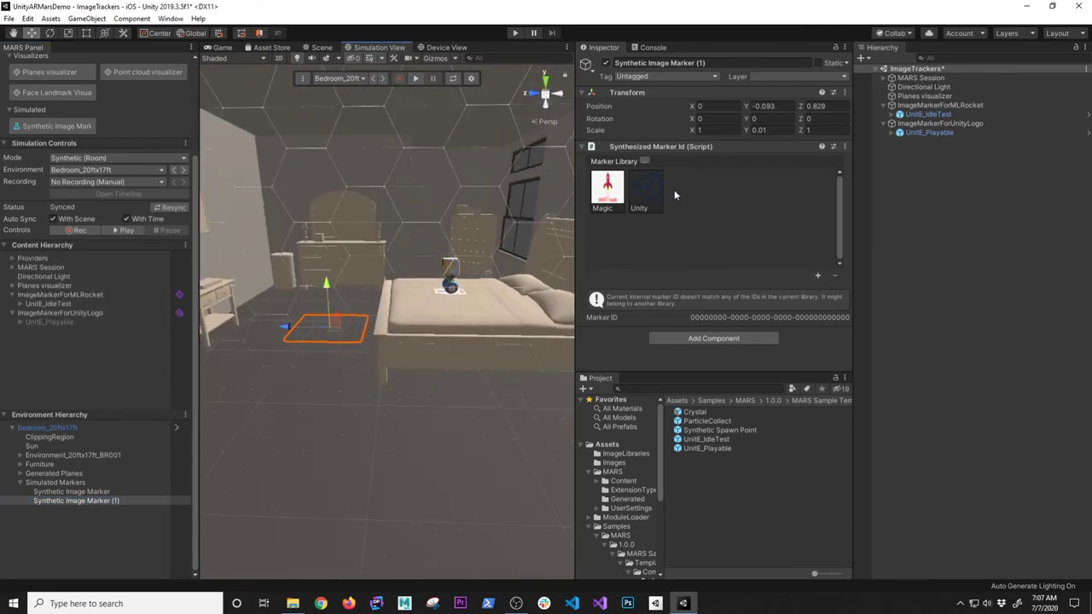
pyautogui.click(653, 192)
pyautogui.moveTo(376, 358)
pyautogui.keyDown('alt'); pyautogui.mouseDown()
pyautogui.moveTo(303, 350)
pyautogui.moveTo(256, 386)
pyautogui.moveTo(331, 385)
pyautogui.moveTo(295, 366)
pyautogui.moveTo(302, 353)
pyautogui.moveTo(377, 408)
pyautogui.moveTo(339, 397)
pyautogui.mouseUp(); pyautogui.keyUp('alt')
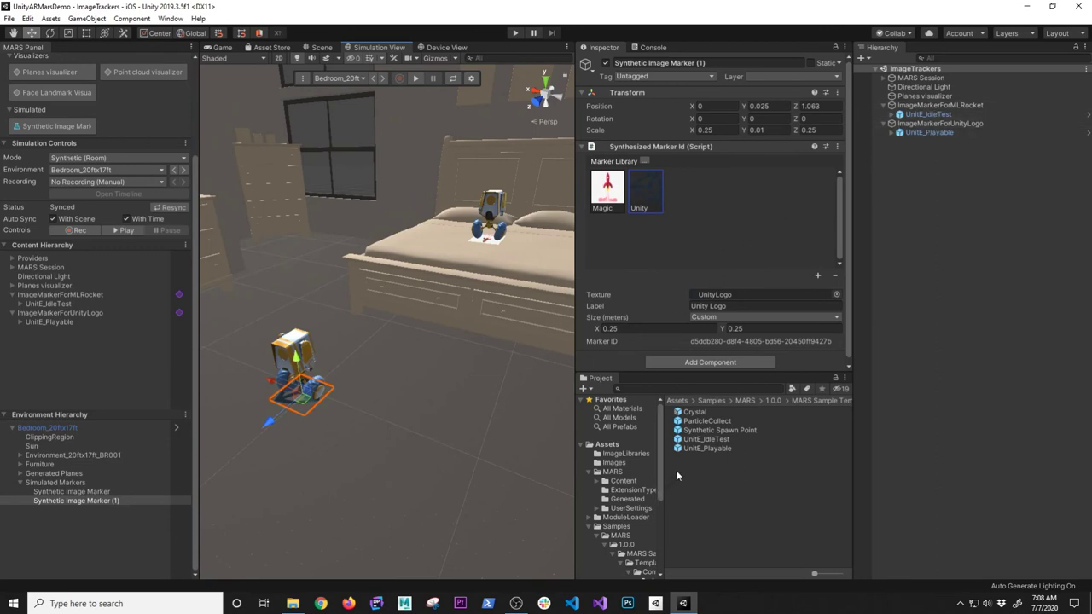
# Step: Replace the UnitE_Playable robot under ImageMarkerForUnityLogo with the Crystal prefab and check it on the floor marker in the simulation
pyautogui.click(944, 132)
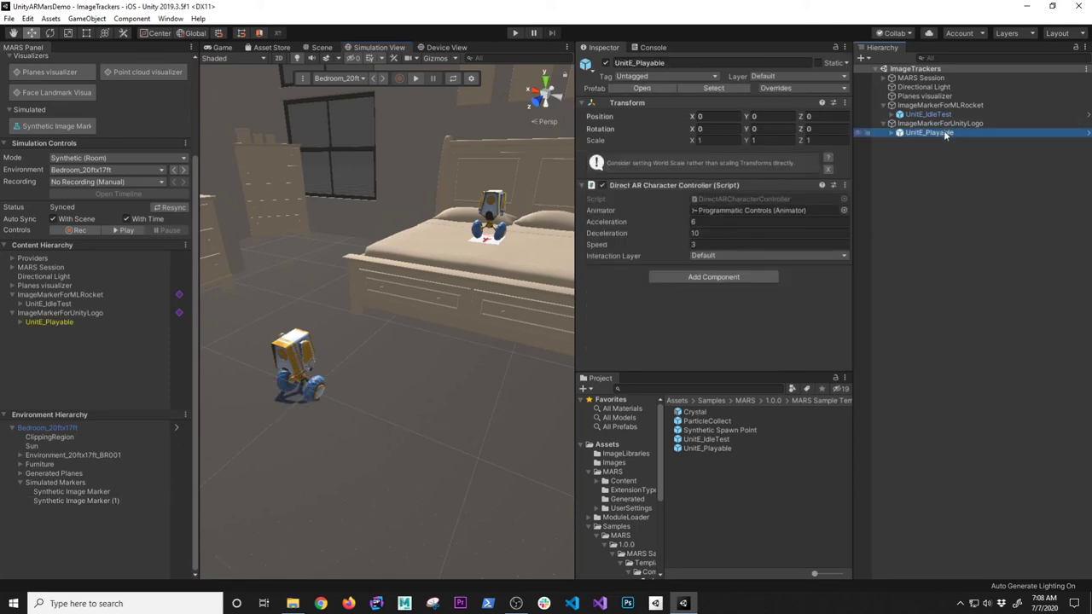
pyautogui.press('Delete')
pyautogui.moveTo(695, 412); pyautogui.dragTo(945, 125)
pyautogui.keyDown('alt'); pyautogui.moveTo(367, 273); pyautogui.dragTo(290, 271); pyautogui.keyUp('alt')
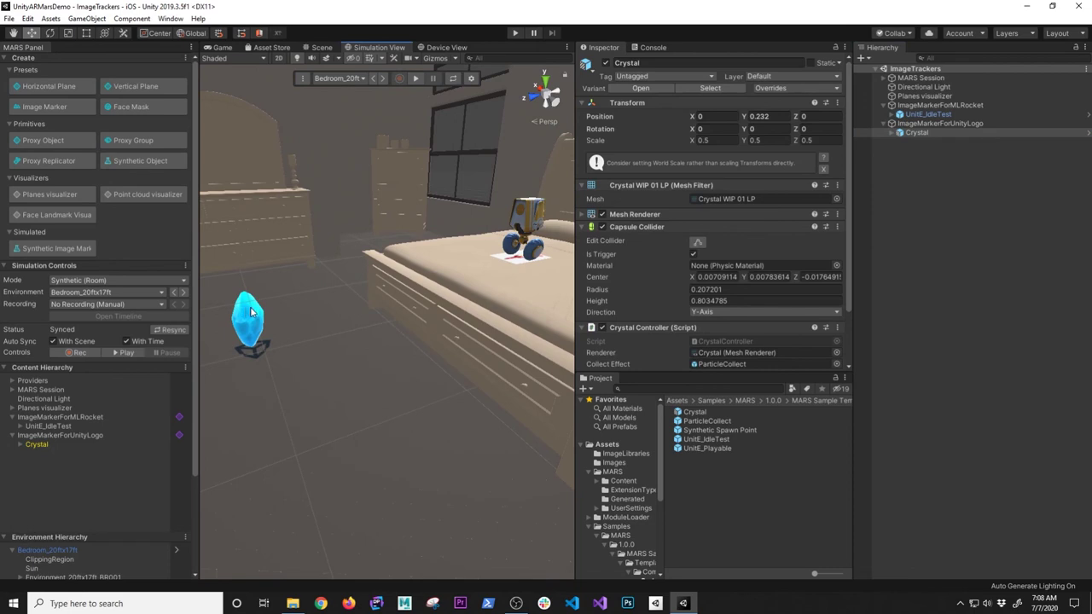
pyautogui.keyDown('alt'); pyautogui.moveTo(267, 335); pyautogui.dragTo(291, 323); pyautogui.keyUp('alt')
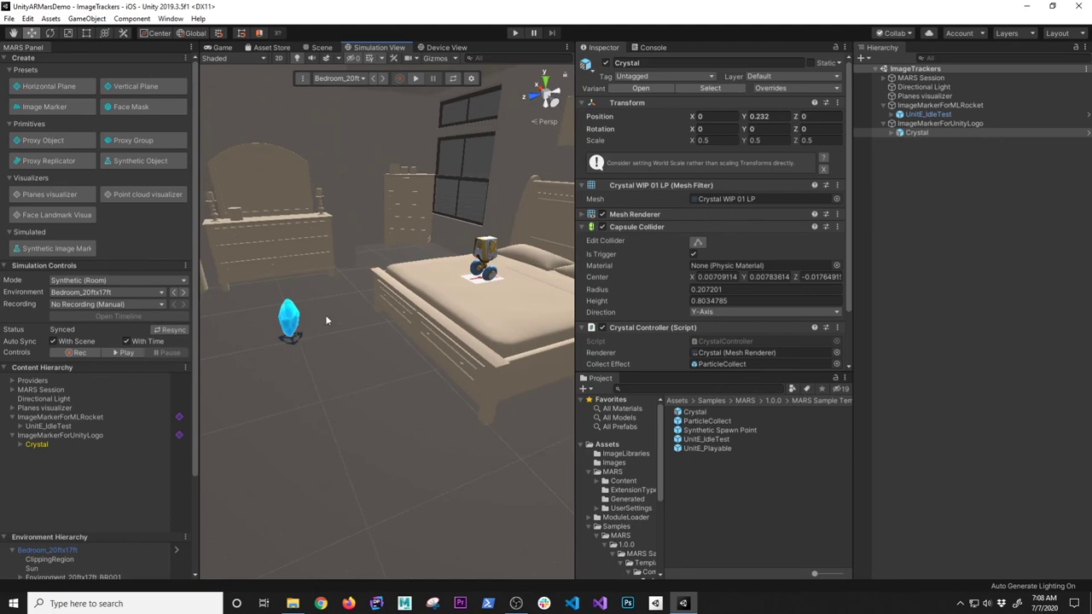
pyautogui.click(297, 348)
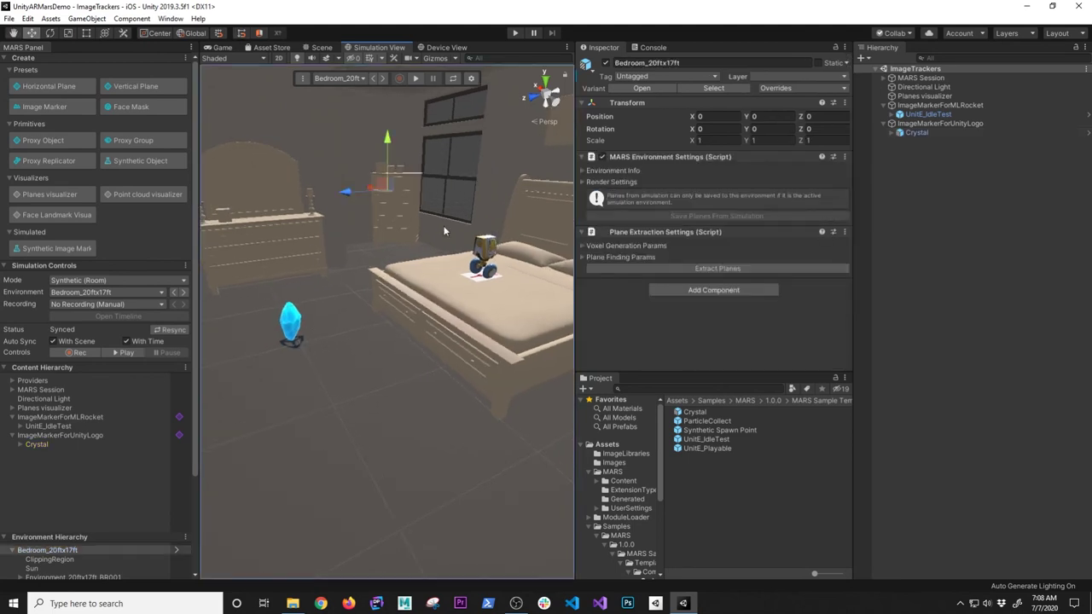
pyautogui.click(930, 105)
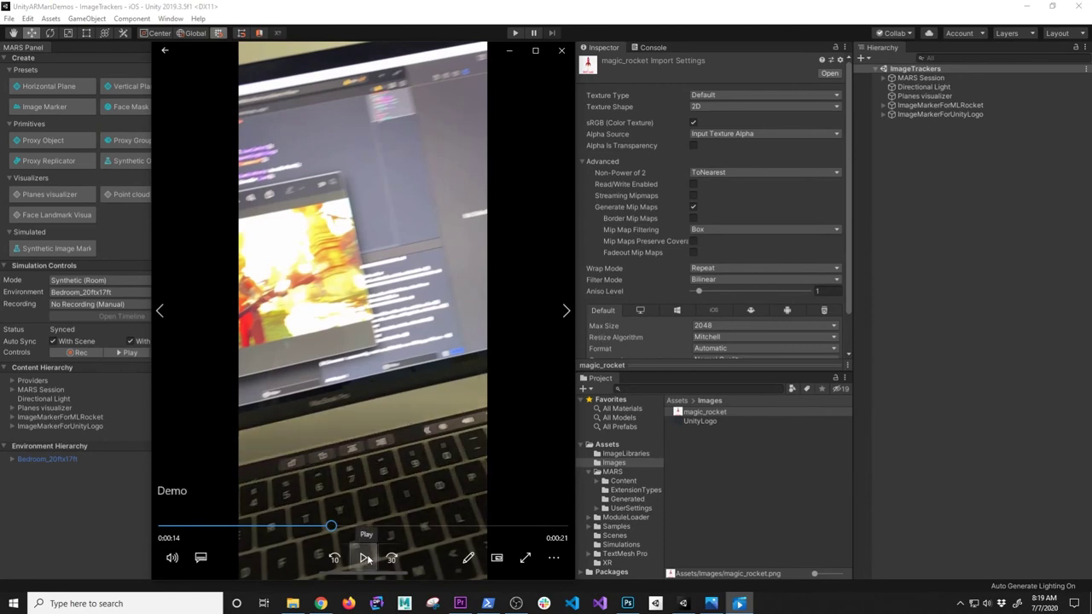
# Step: Play the Demo video of the image tracking on a phone, and return to the Unity editor
pyautogui.click(366, 558)
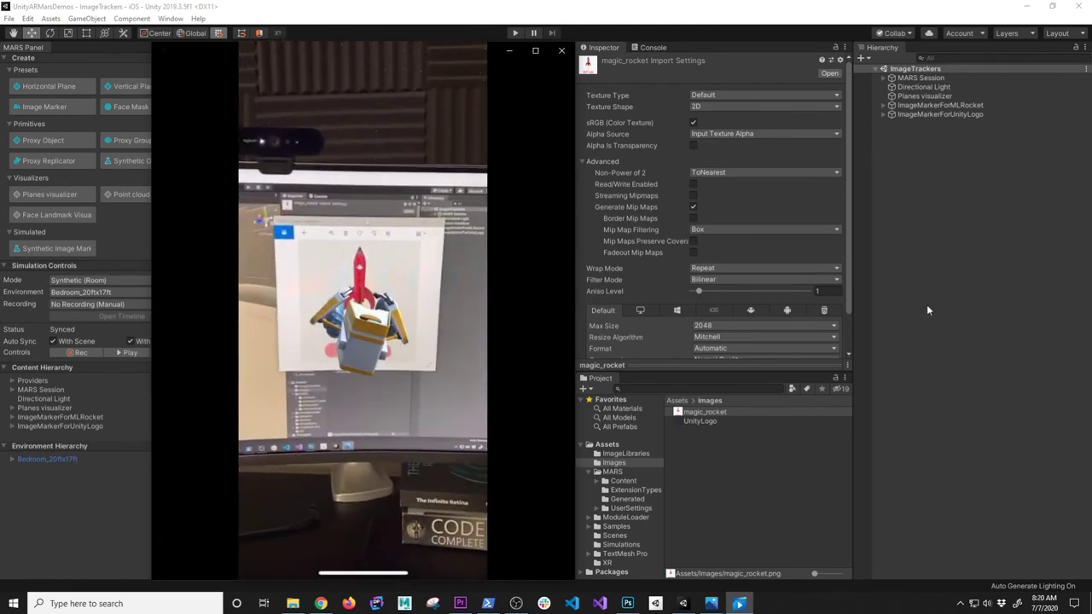
pyautogui.click(645, 5)
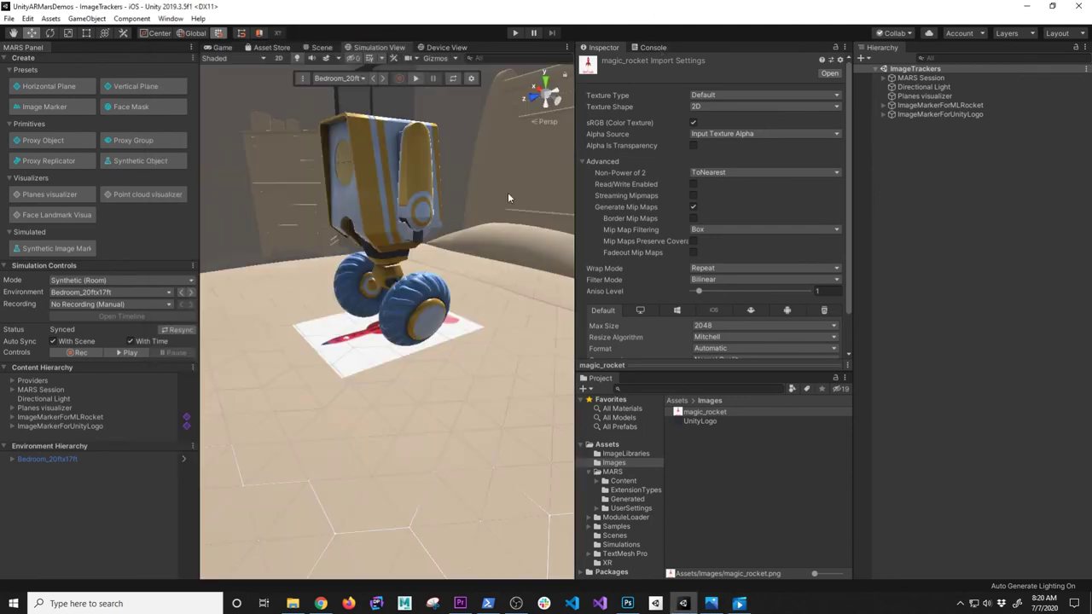